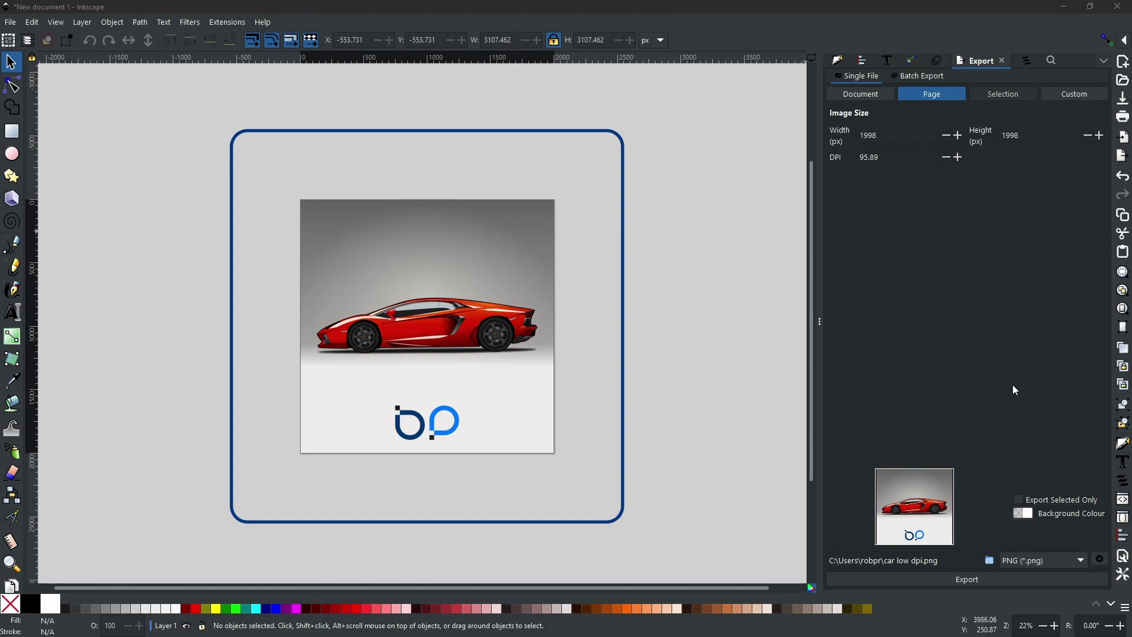
pyautogui.click(11, 22)
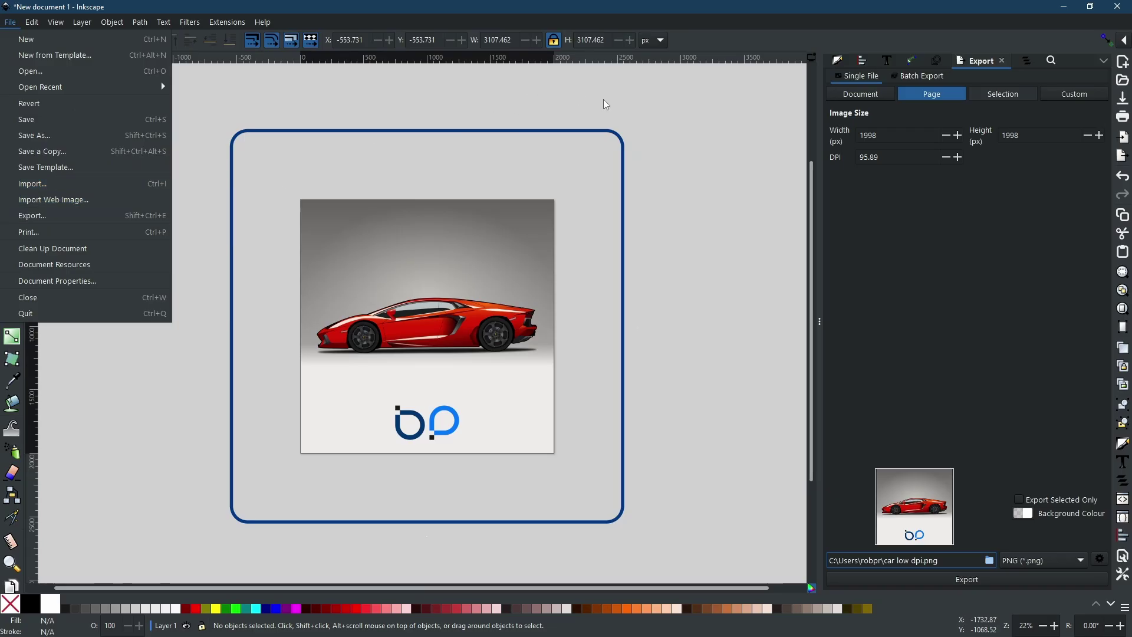
pyautogui.click(606, 104)
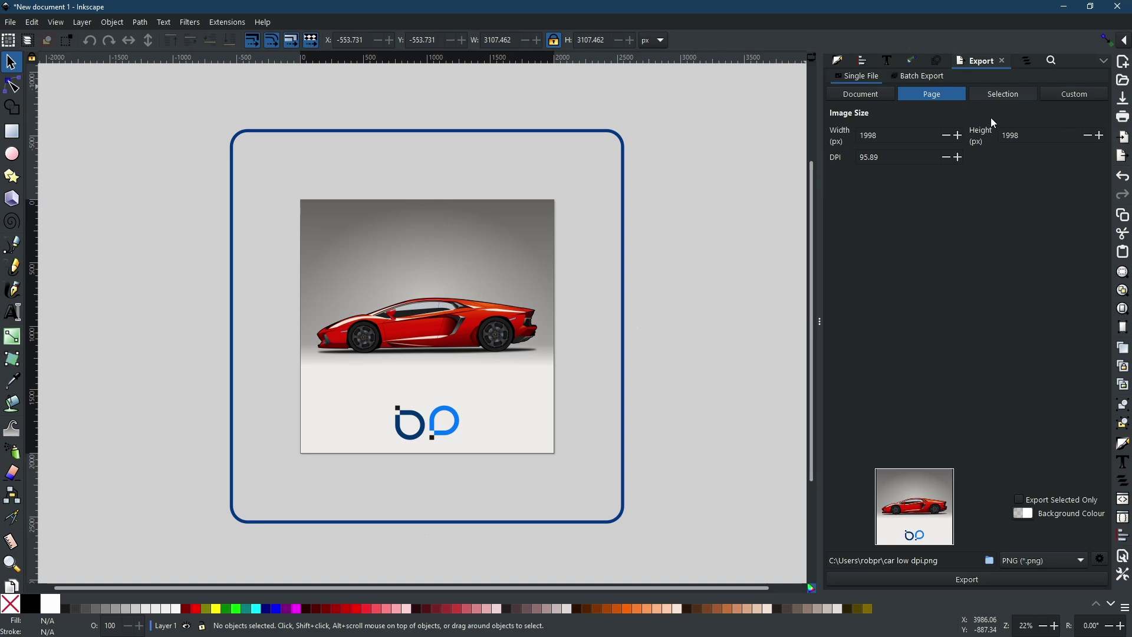
# - Export the whole Document area at 3104 × 3104 px, keep the car image in place, and select the blue frame
pyautogui.click(843, 97)
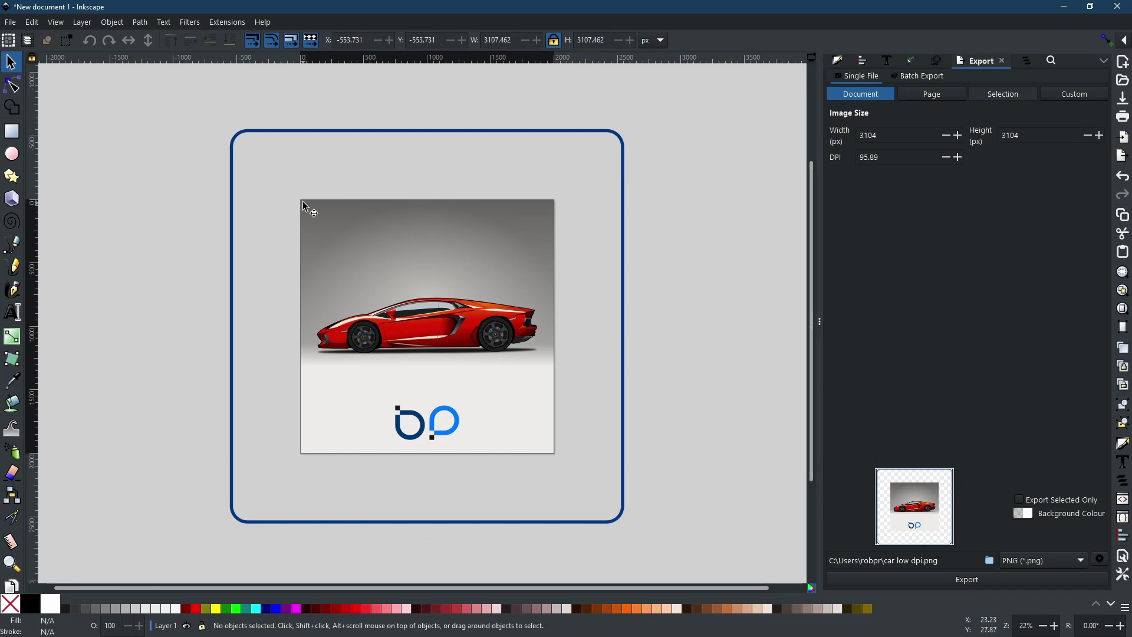
pyautogui.moveTo(325, 218); pyautogui.dragTo(381, 250)
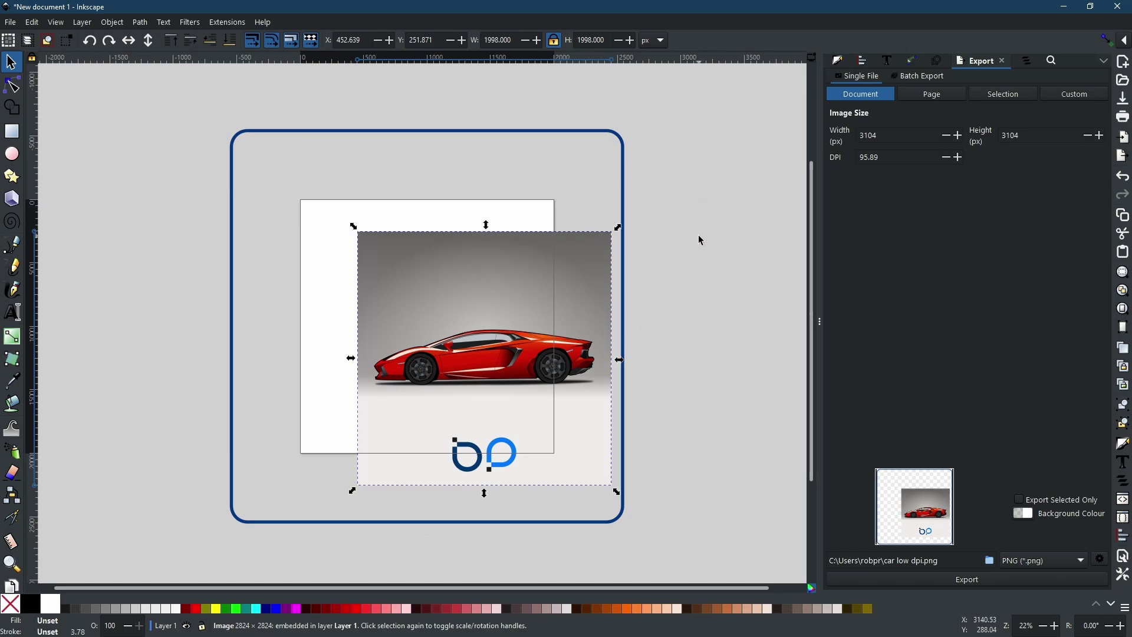
pyautogui.hotkey('ctrl', 'z')
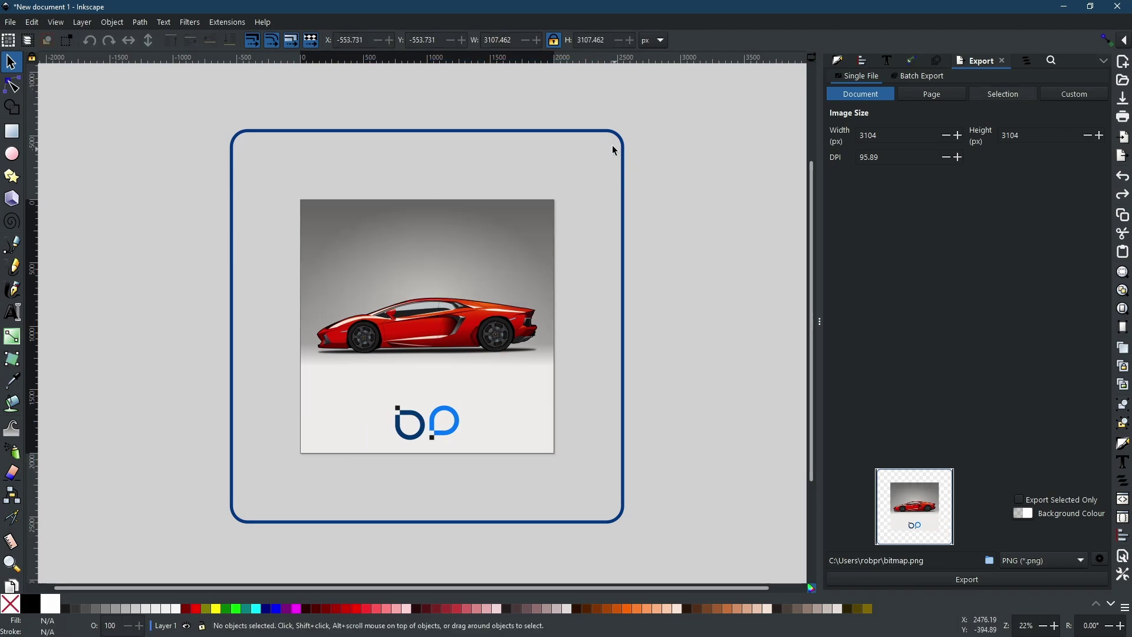
pyautogui.click(616, 140)
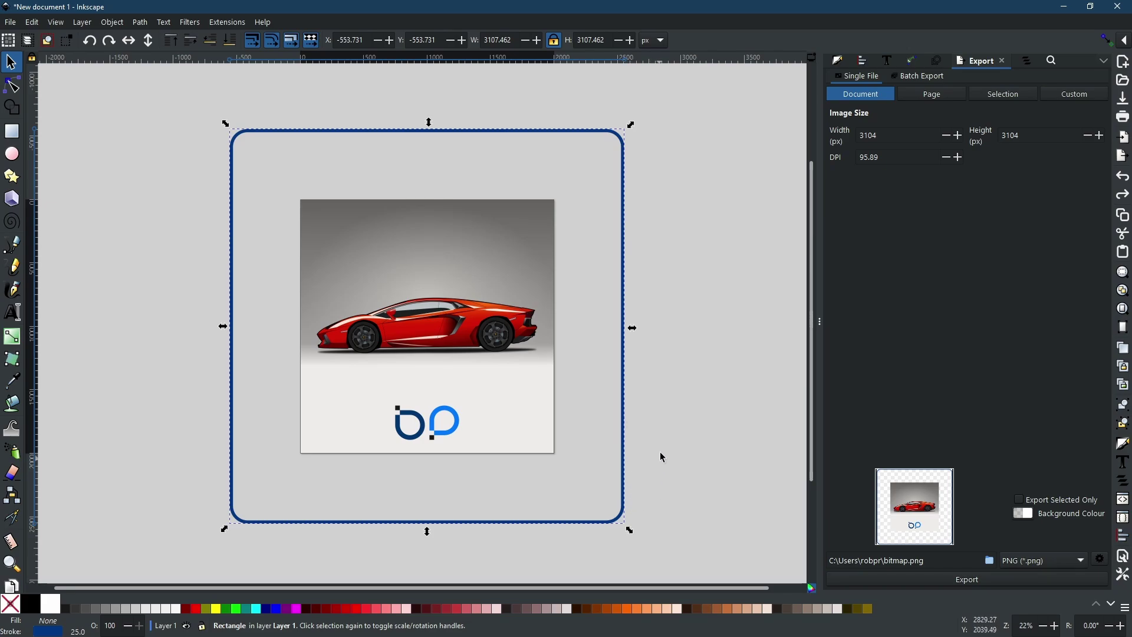
# - Set export back to the Page area and draw a blue ellipse over the photo's top-right corner
pyautogui.click(937, 97)
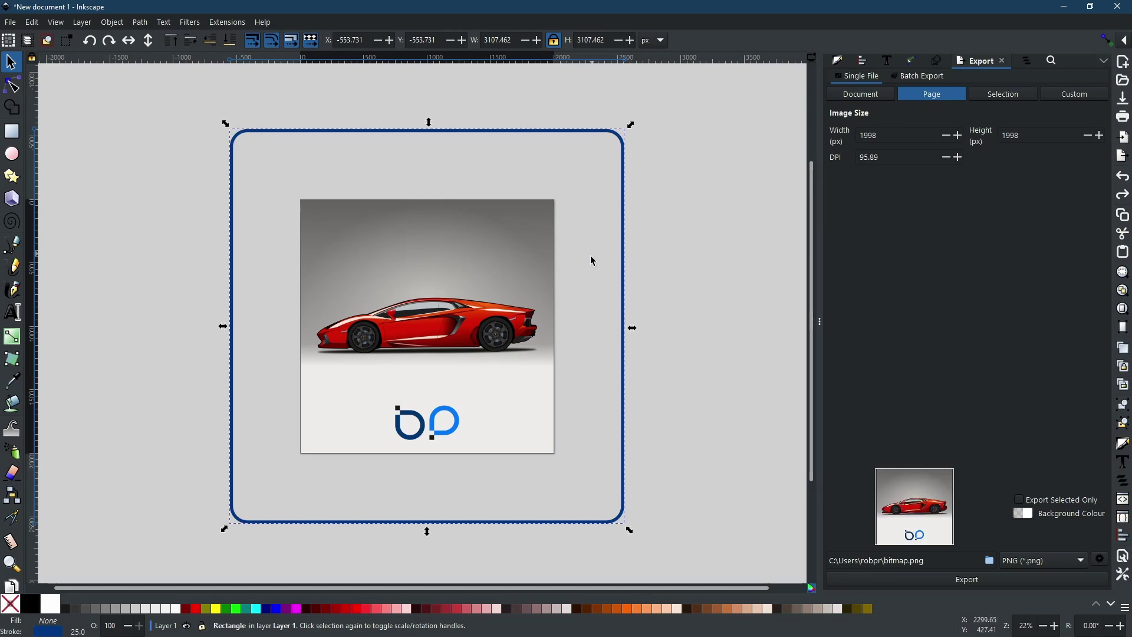
pyautogui.click(12, 154)
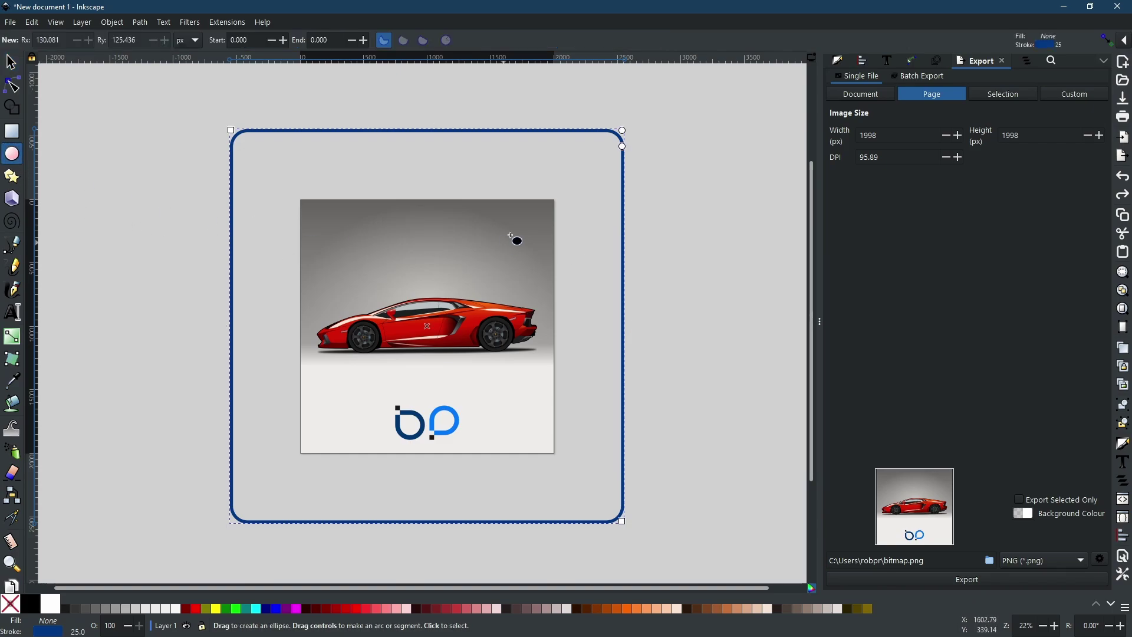
pyautogui.moveTo(491, 160); pyautogui.dragTo(634, 293)
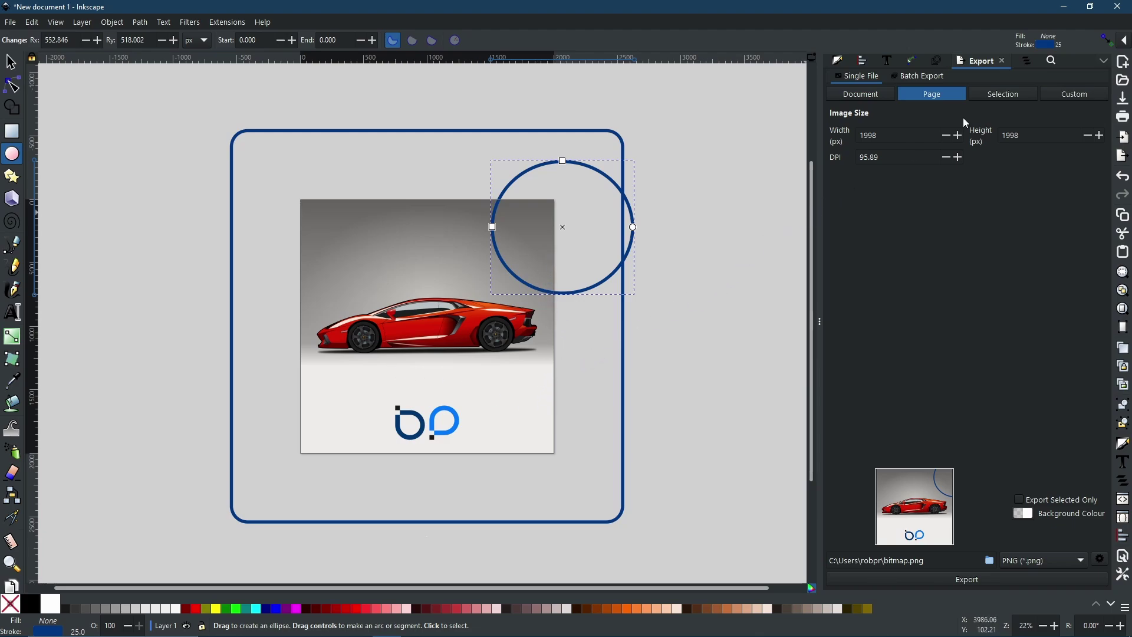
# - Export only the selected circle at 1129 × 1060 px as path1.png, moving it onto the car's middle
pyautogui.click(1002, 103)
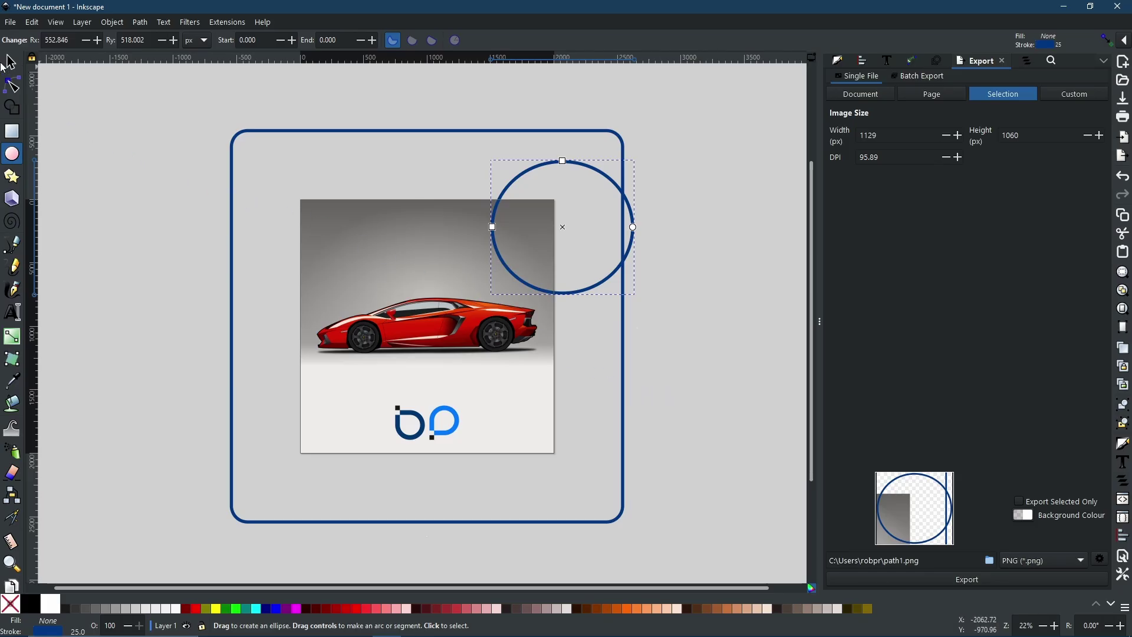
pyautogui.click(11, 61)
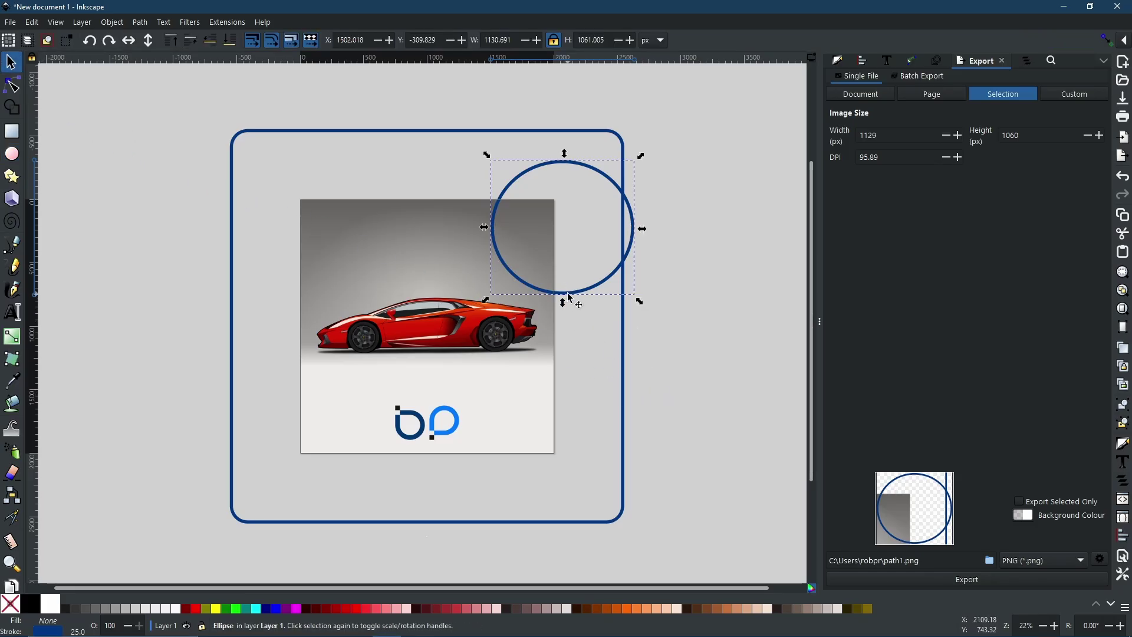
pyautogui.moveTo(576, 299); pyautogui.dragTo(770, 291)
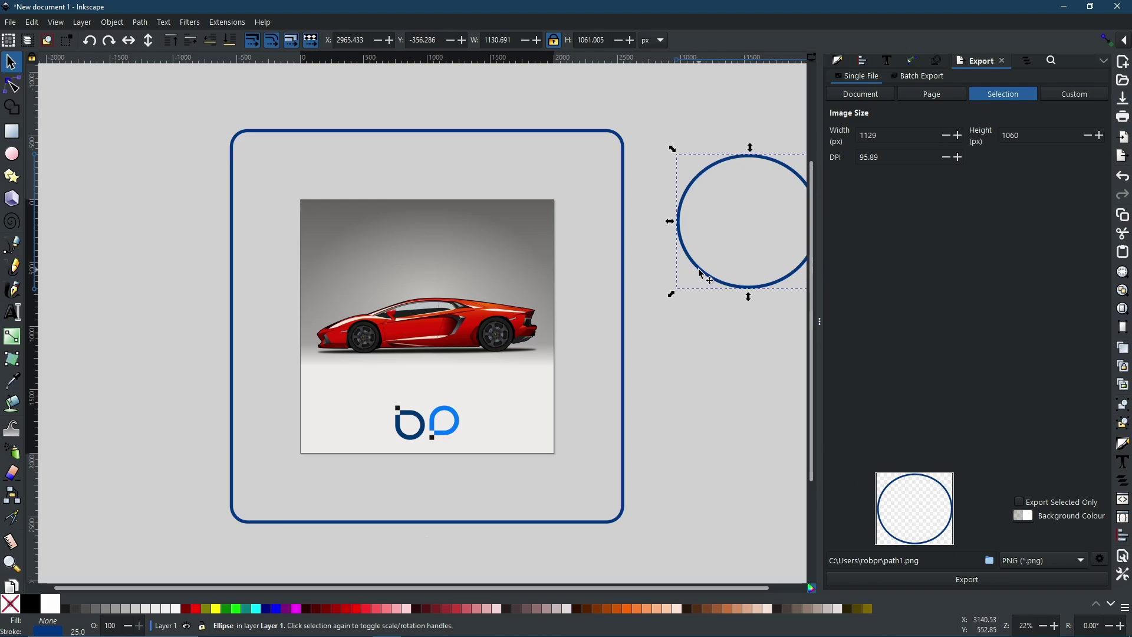
pyautogui.moveTo(703, 273); pyautogui.dragTo(398, 376)
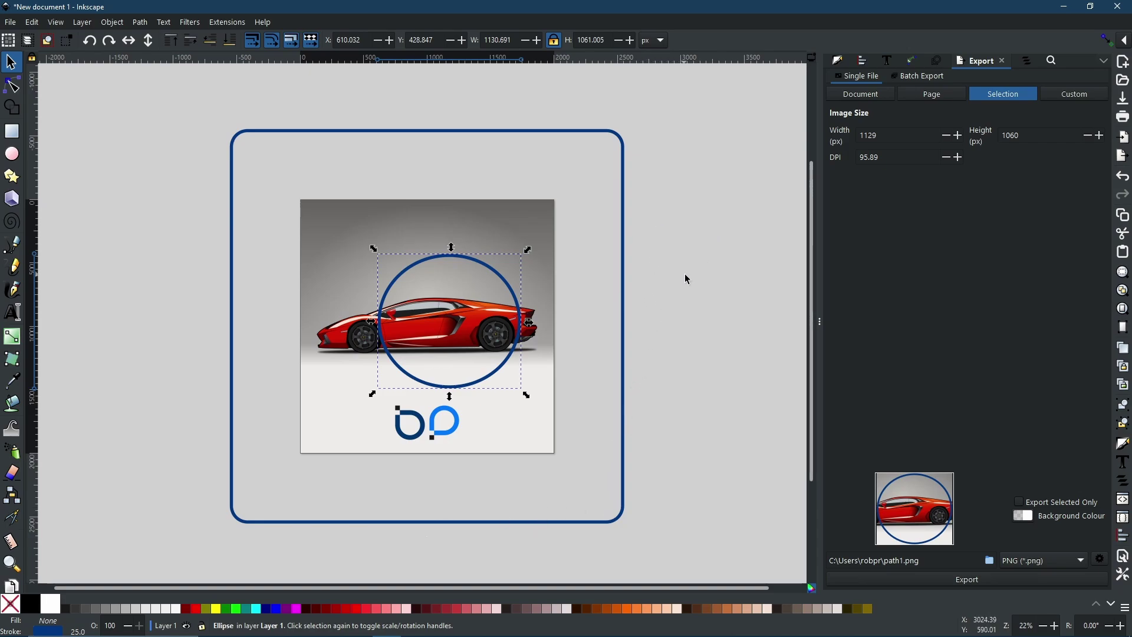
pyautogui.scroll(-4, 674, 366)
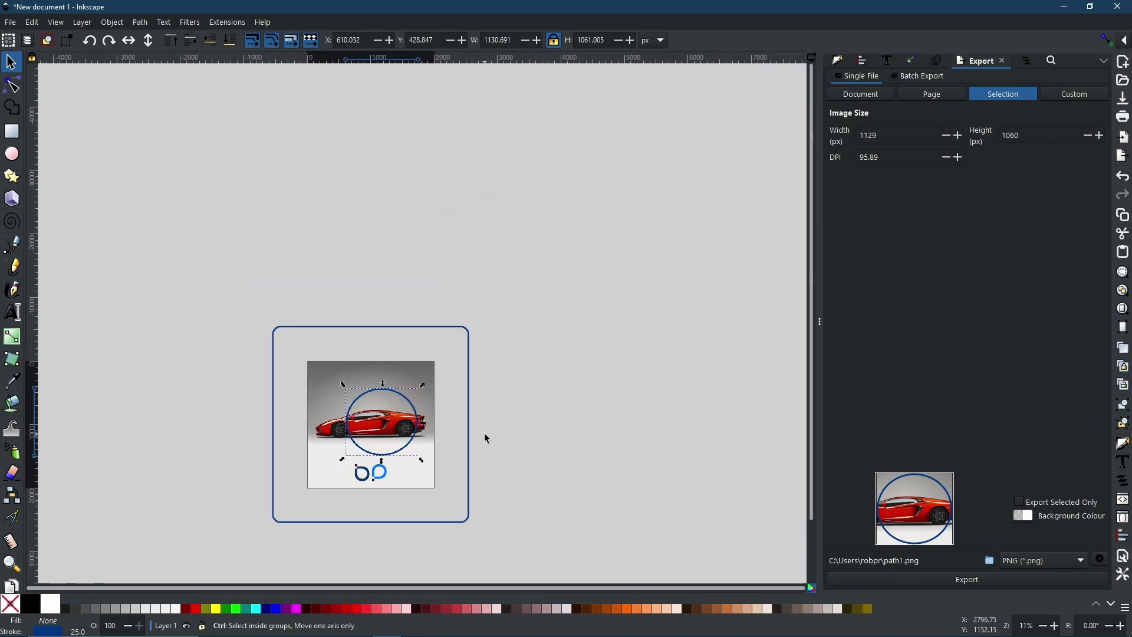
pyautogui.moveTo(431, 445)
pyautogui.mouseDown()
pyautogui.moveTo(435, 461)
pyautogui.moveTo(731, 169)
pyautogui.mouseUp()
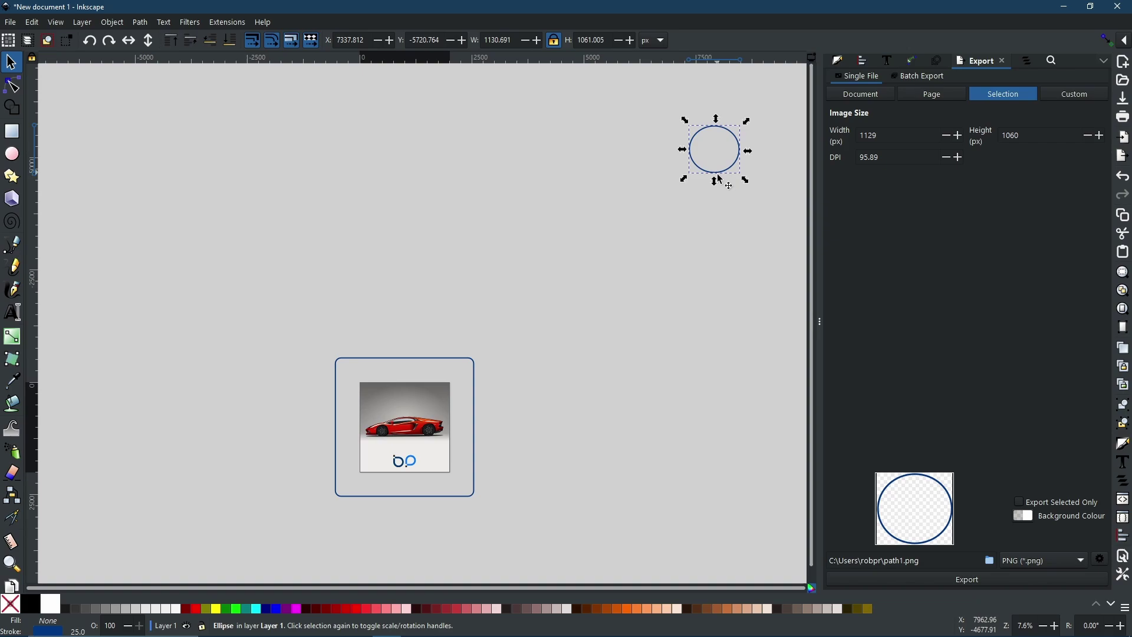
pyautogui.click(855, 95)
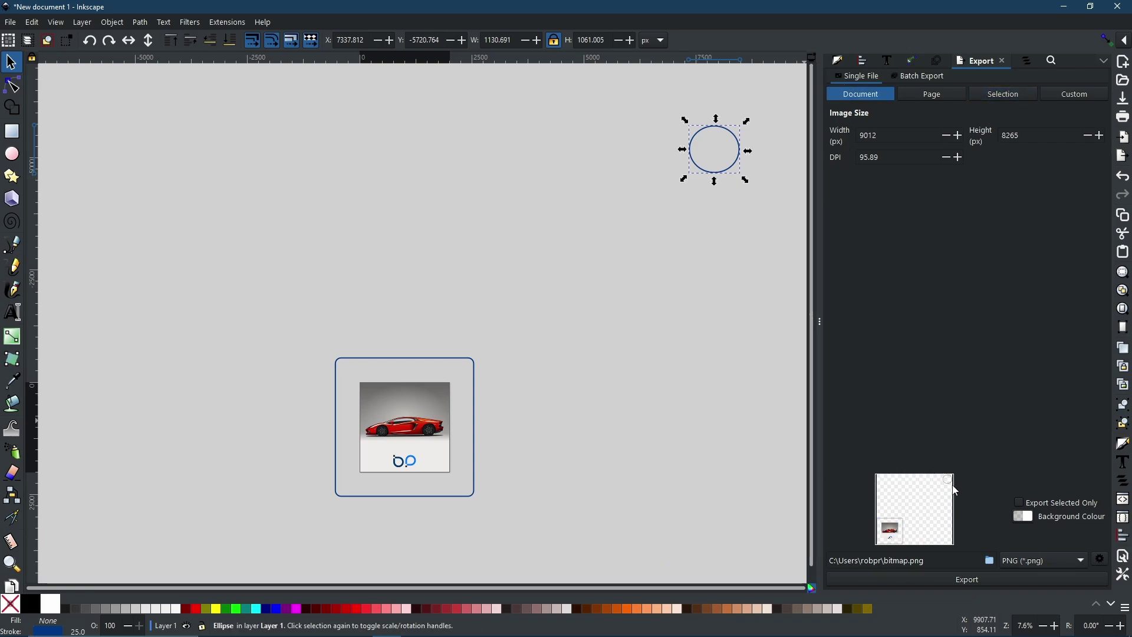
pyautogui.click(1081, 95)
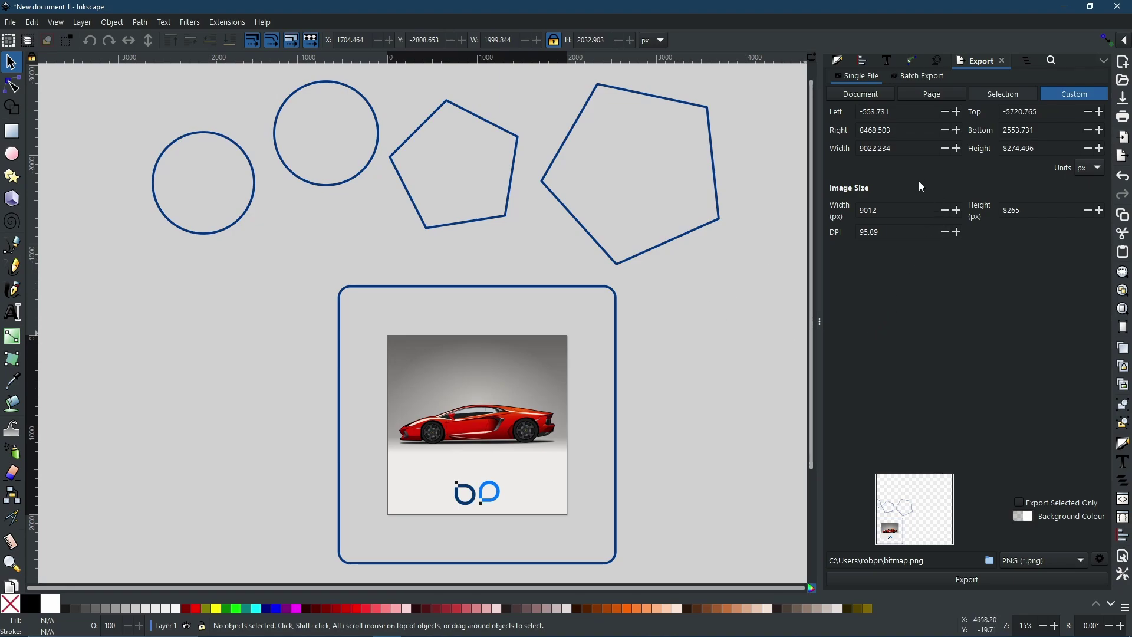
# - Switch the Export panel to Batch Export by layers and pick the Pages tool
pyautogui.click(919, 78)
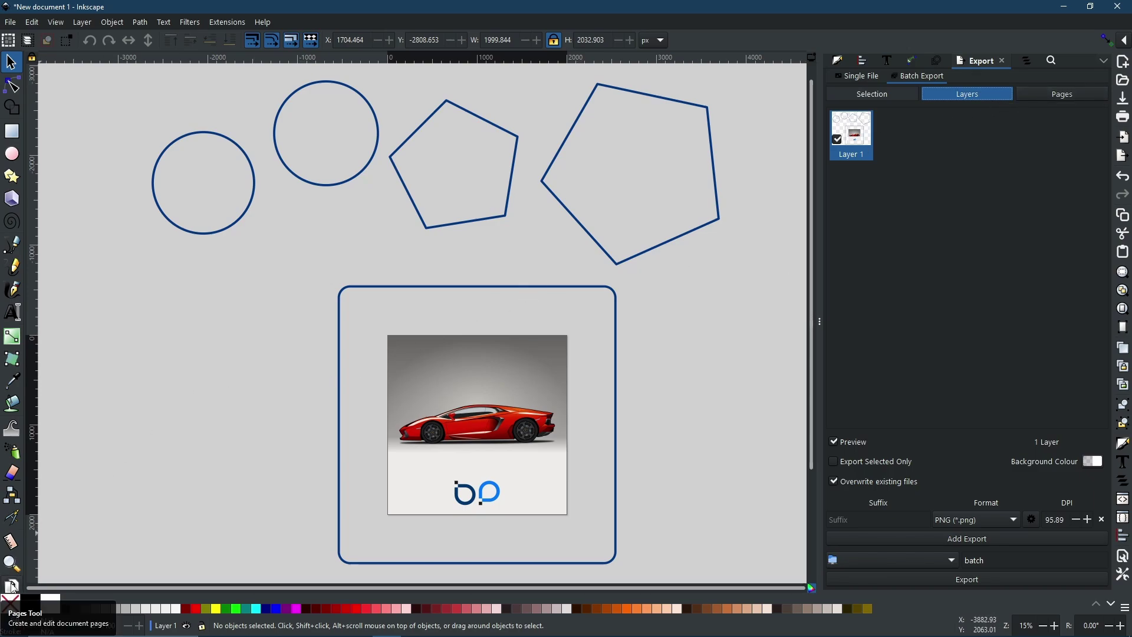
pyautogui.click(13, 586)
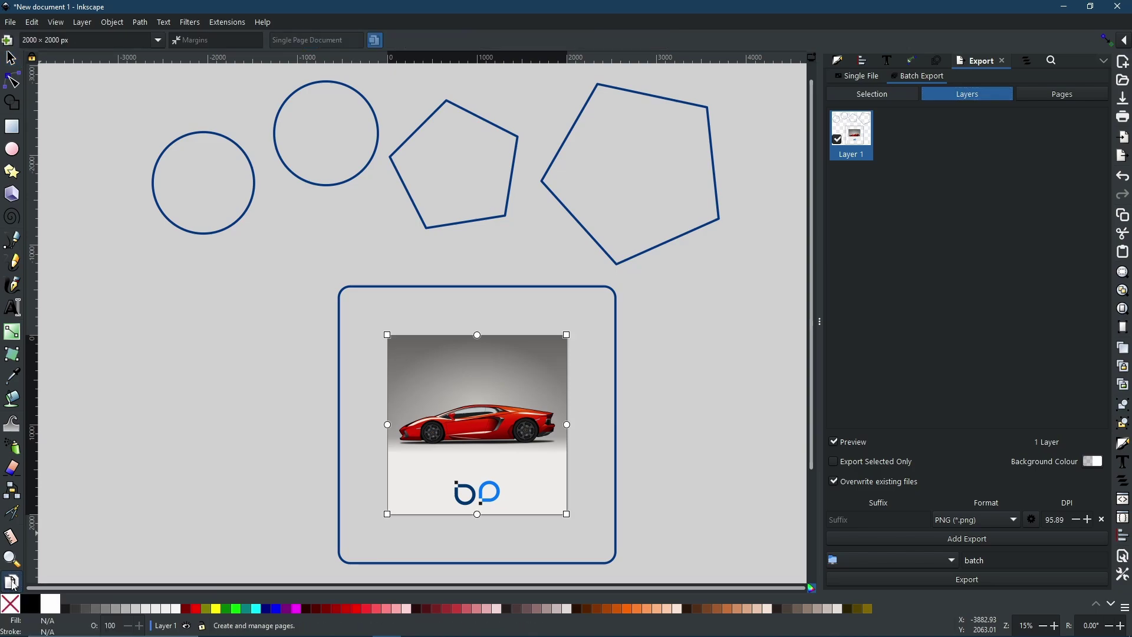
# - Add a blank Page 2 beside the car page and batch export Pages 1 and 2 as PNG
pyautogui.click(15, 47)
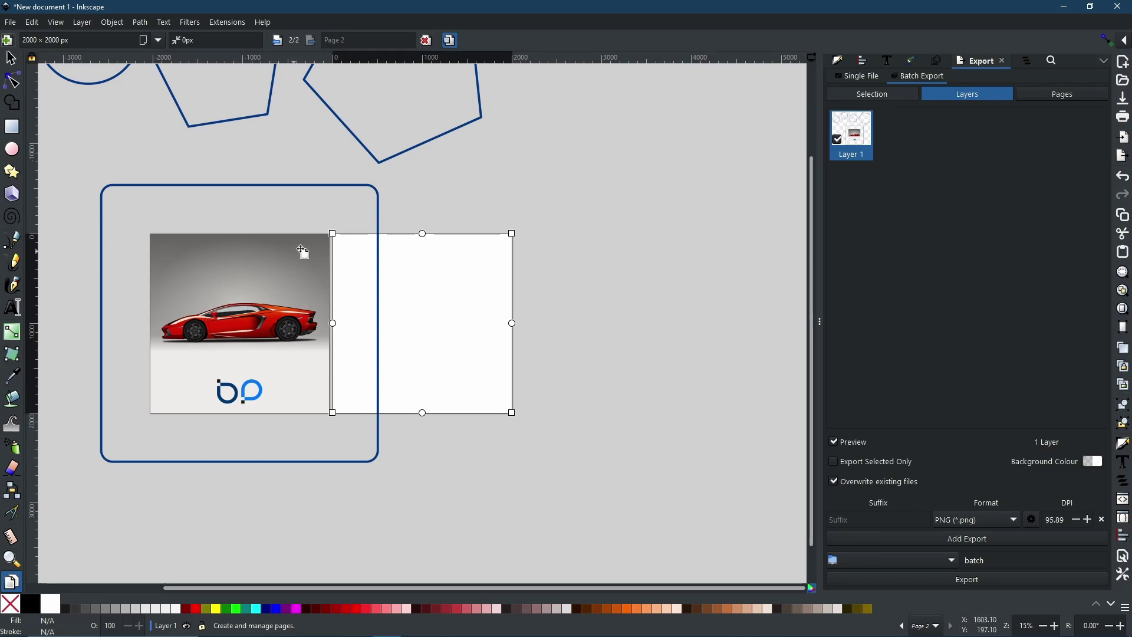
pyautogui.click(1059, 99)
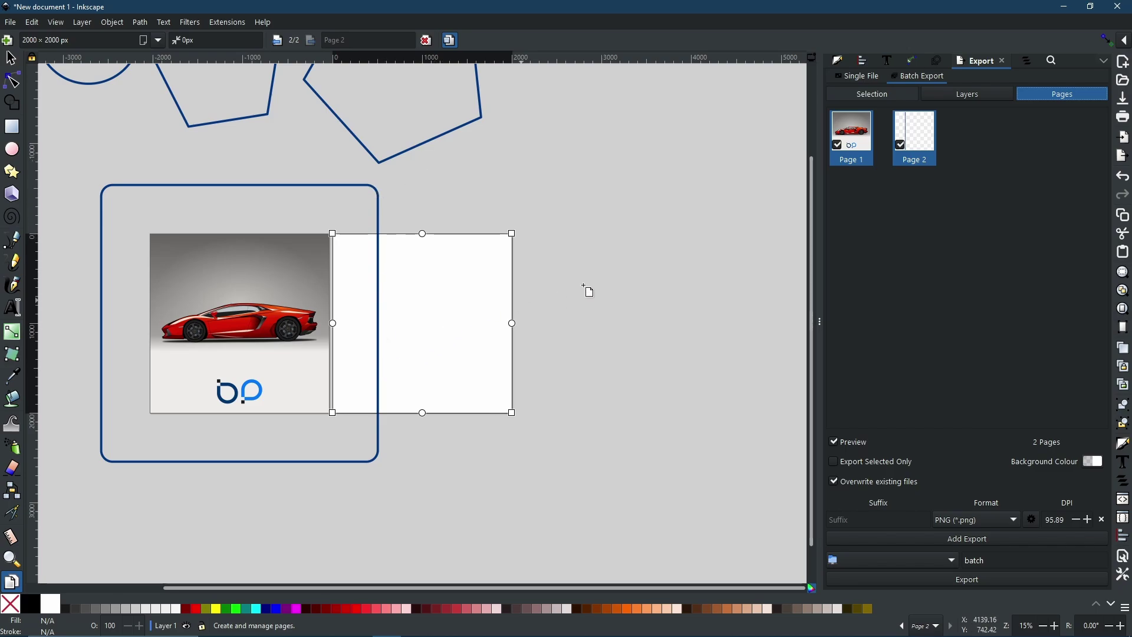
pyautogui.click(11, 60)
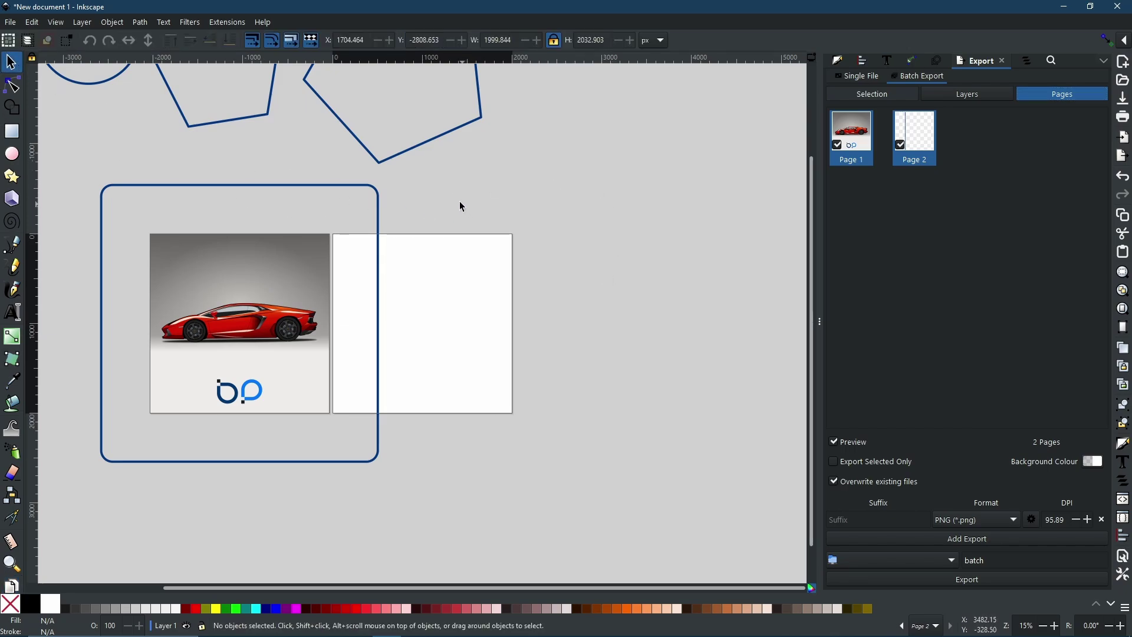
pyautogui.moveTo(442, 144); pyautogui.dragTo(490, 378)
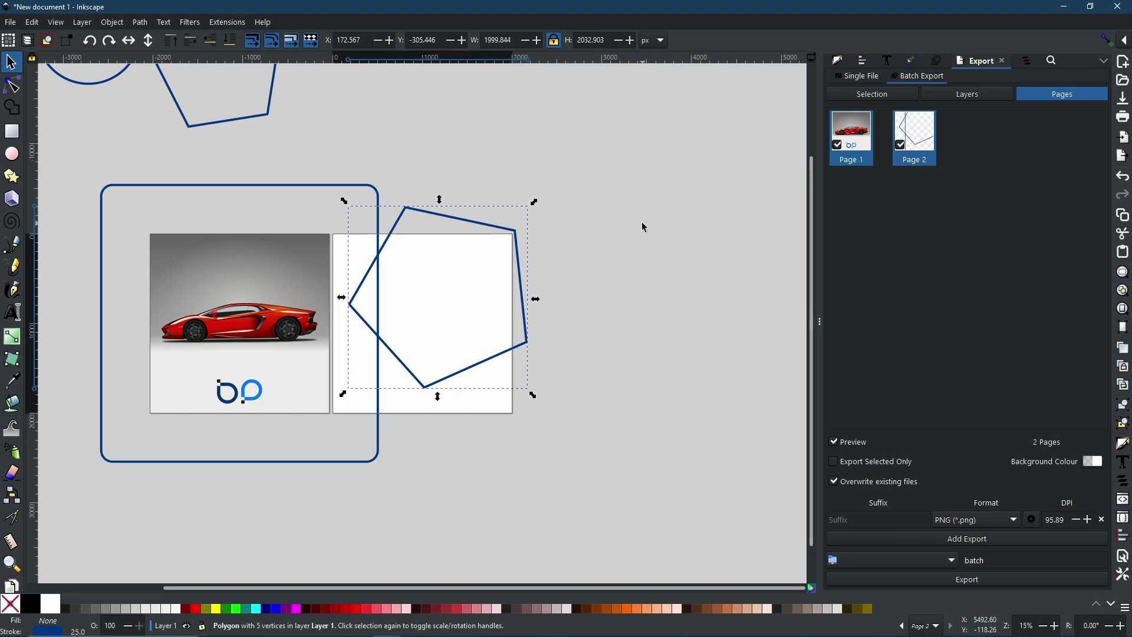
pyautogui.hotkey('ctrl', 'z')
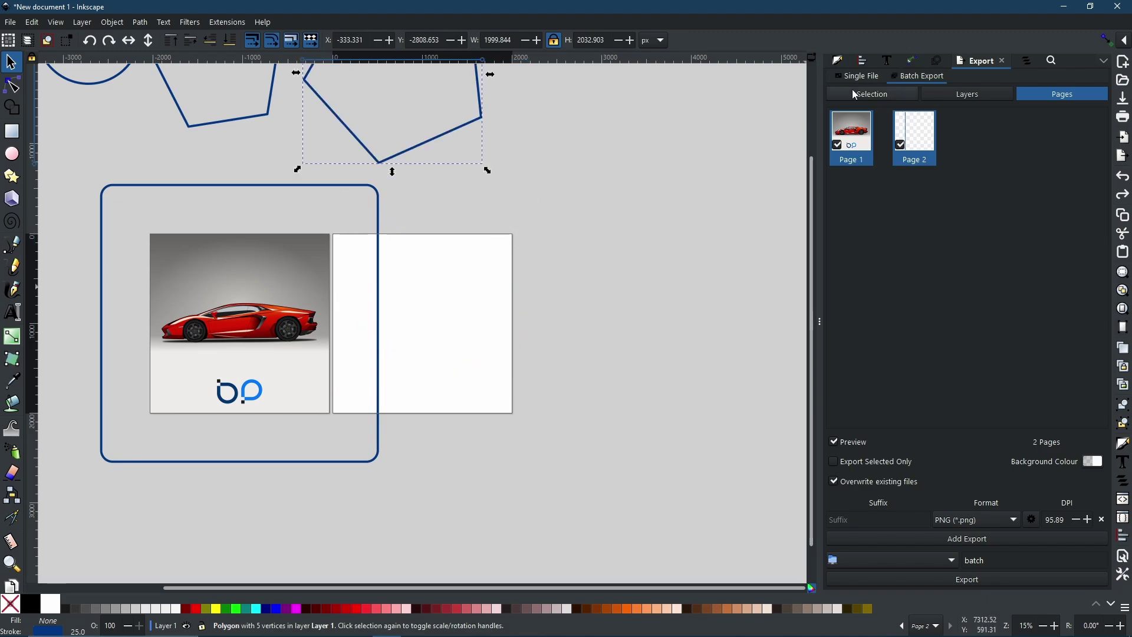
# - Batch export by Selection with all six objects selected and zoomed, then switch batch export to Layers
pyautogui.click(860, 97)
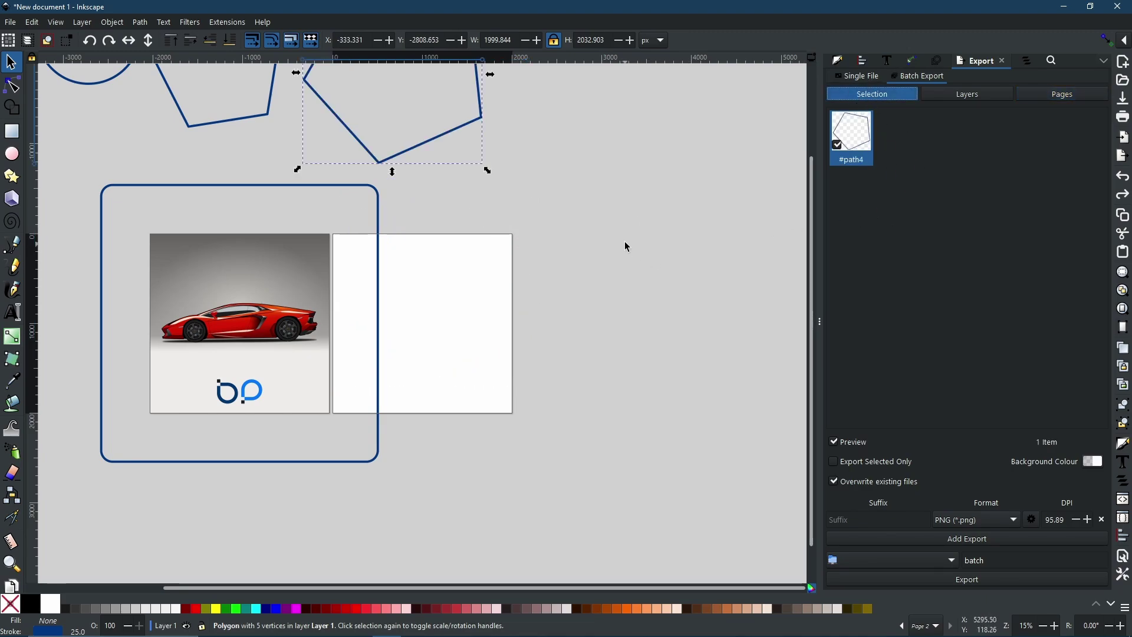
pyautogui.hotkey('ctrl', 'a')
pyautogui.press('3')
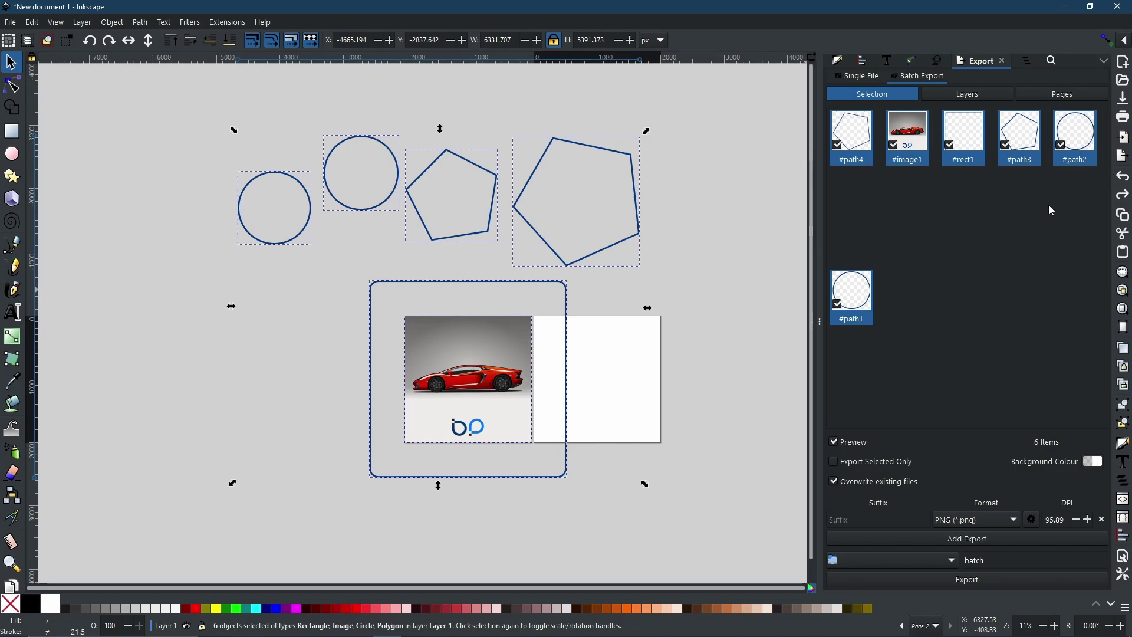
pyautogui.click(984, 101)
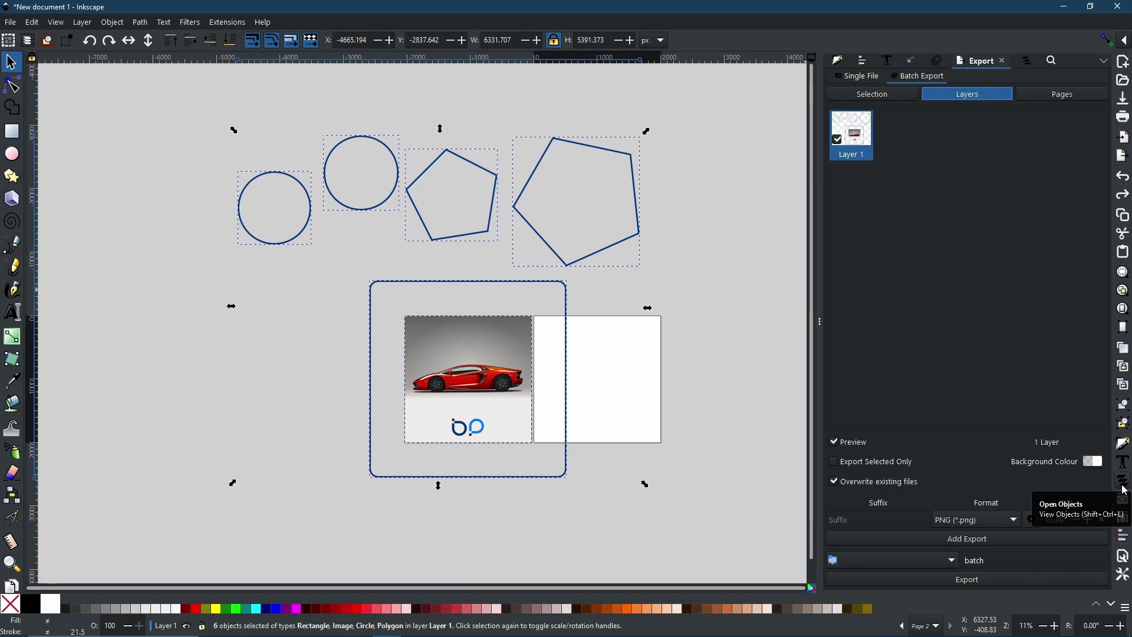
# - Add a new layer named Layer 2 and drag the path4 pentagon into it
pyautogui.click(1126, 489)
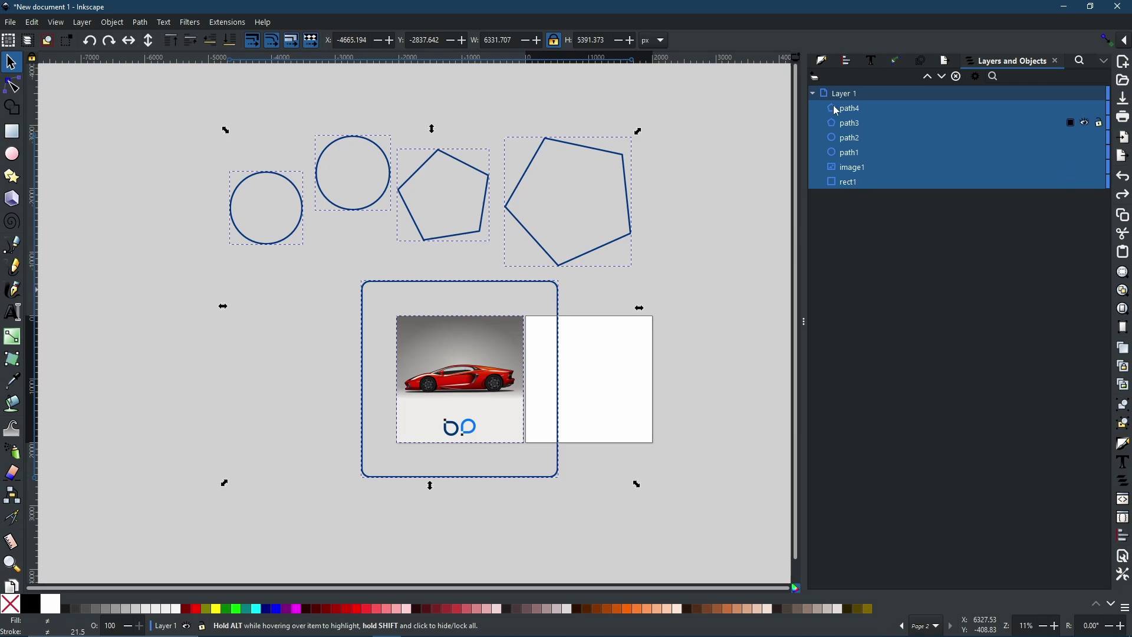
pyautogui.click(816, 77)
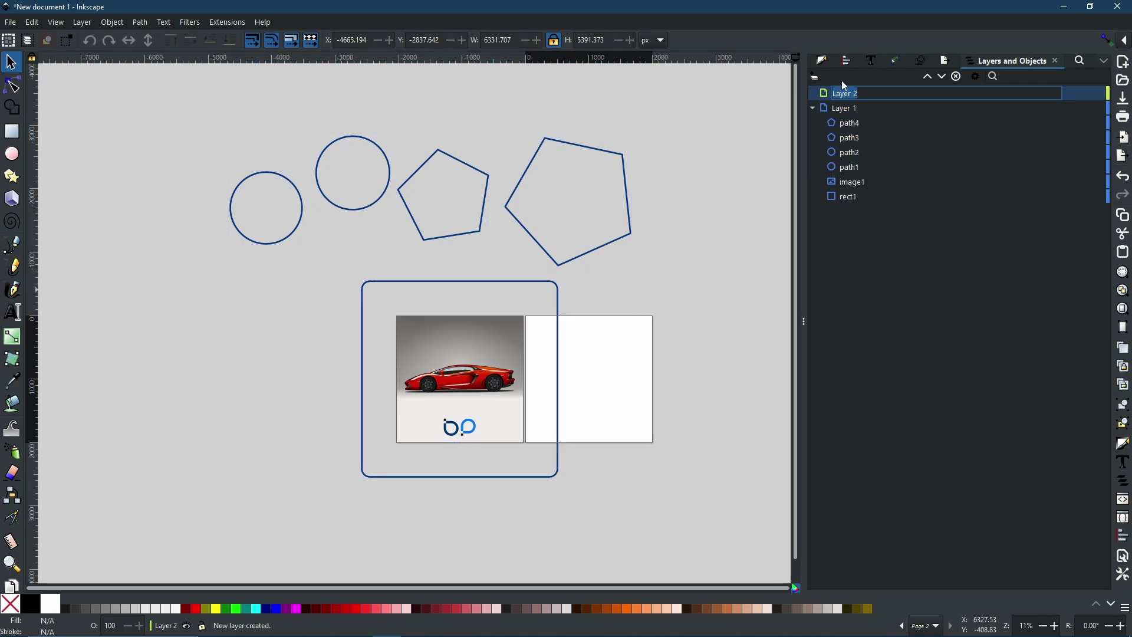
pyautogui.press('Return')
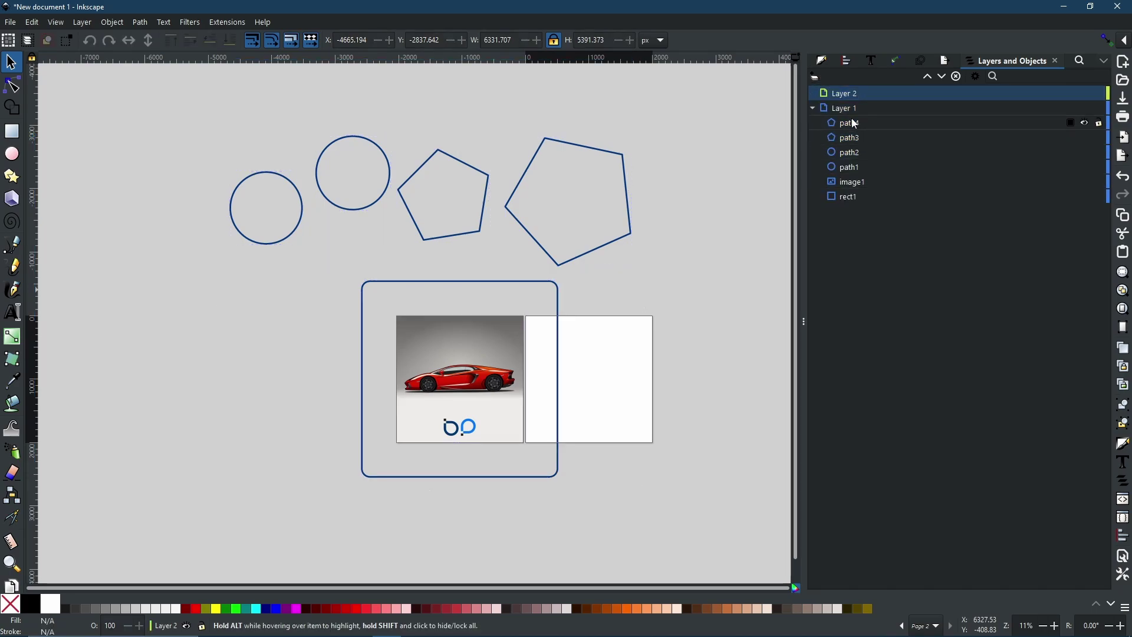
pyautogui.moveTo(852, 122); pyautogui.dragTo(872, 96)
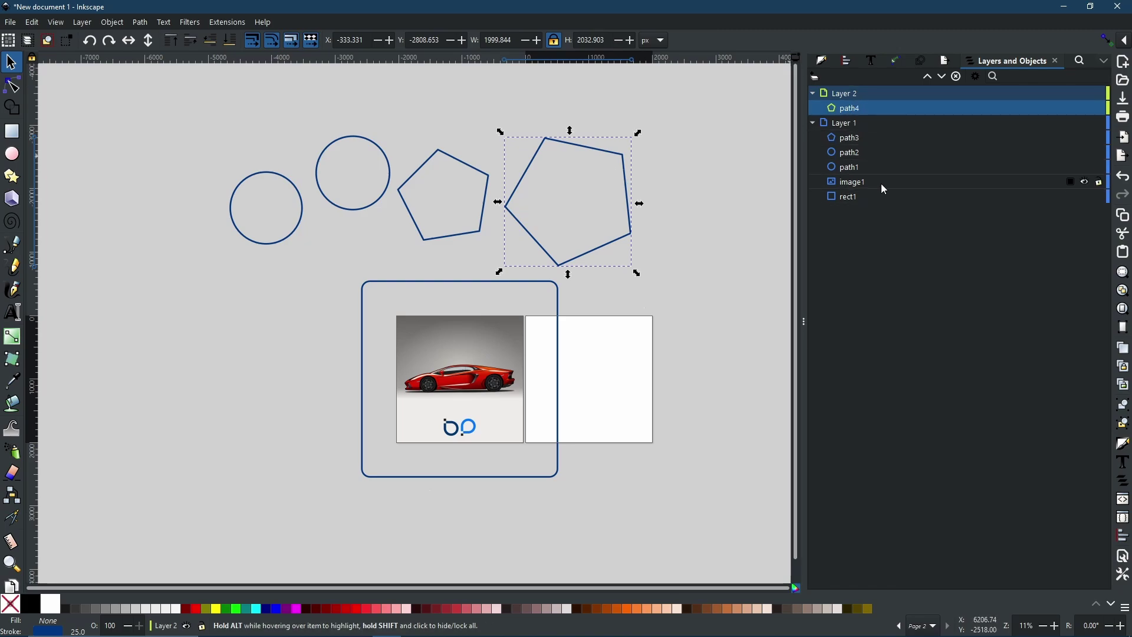
# - Show single-file page export at 2000 × 2000 px, 96 DPI, saving bitmap.png
pyautogui.click(945, 63)
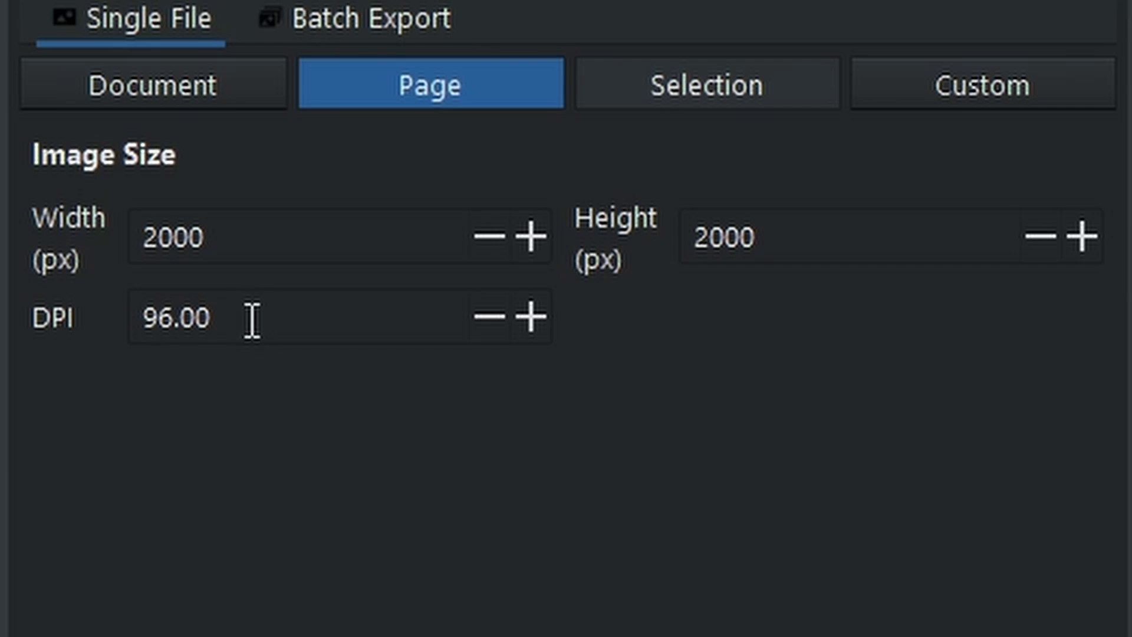
# - Set the page export resolution to 300 DPI
pyautogui.moveTo(253, 320); pyautogui.dragTo(77, 304)
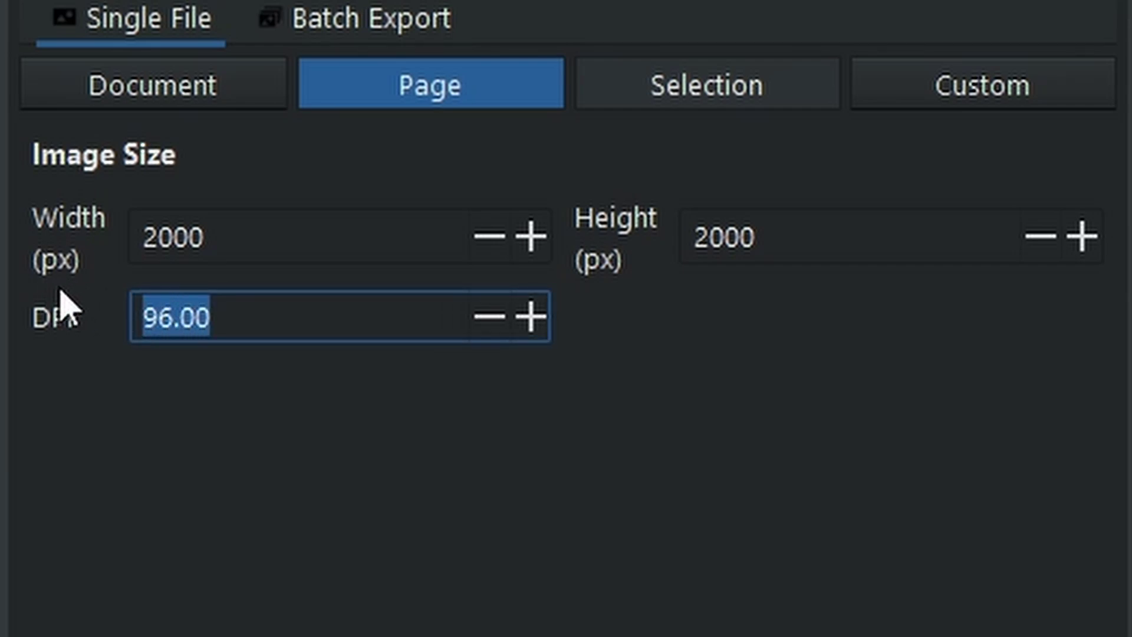
pyautogui.write('300')
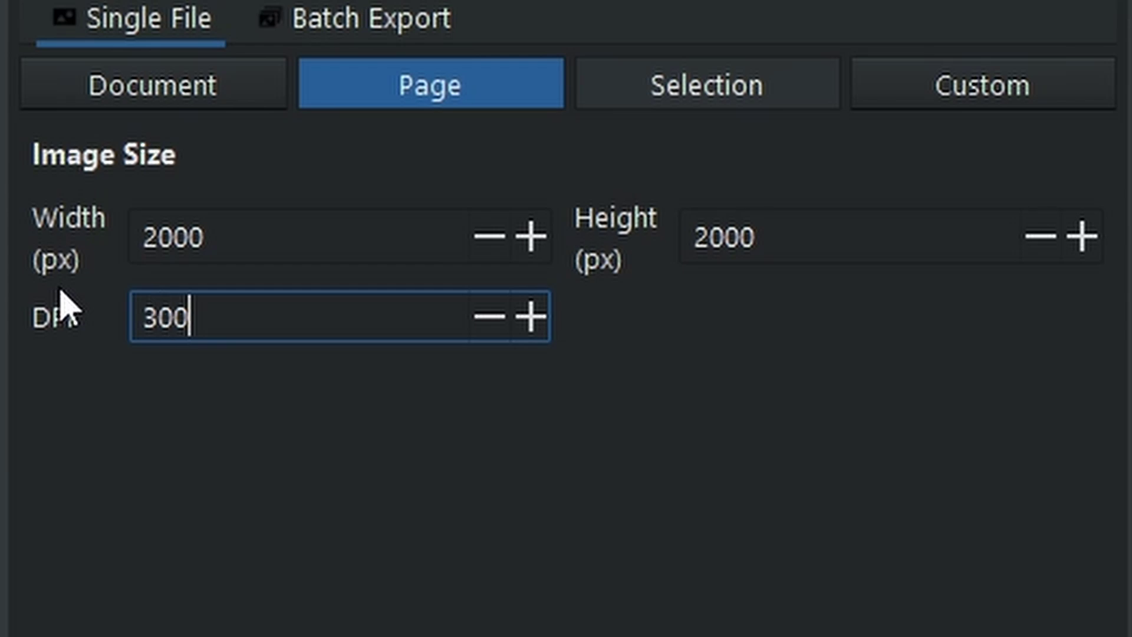
pyautogui.press('Return')
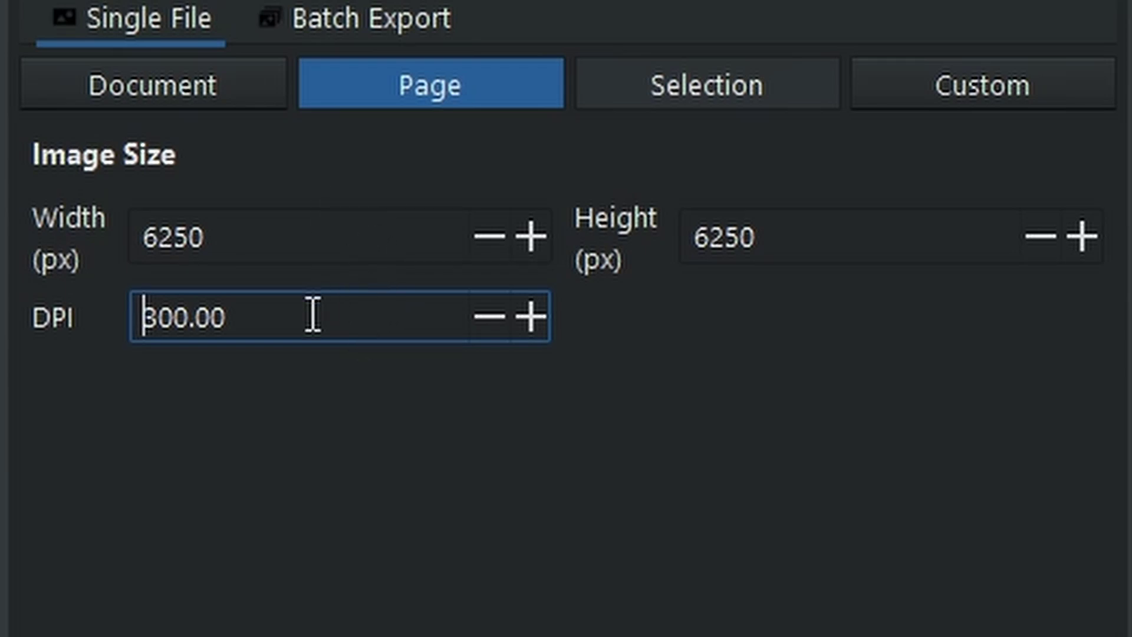
# - Raise the page export resolution to 600 DPI, giving 12500 × 12500 px
pyautogui.moveTo(306, 315); pyautogui.dragTo(3, 291)
pyautogui.write('600')
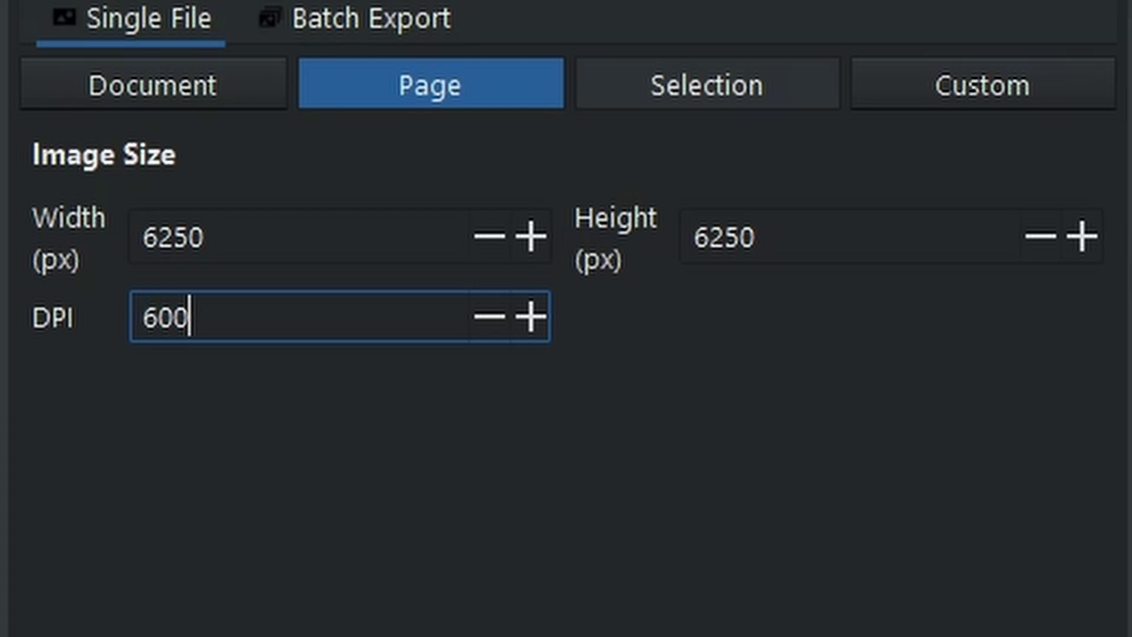
pyautogui.press('Return')
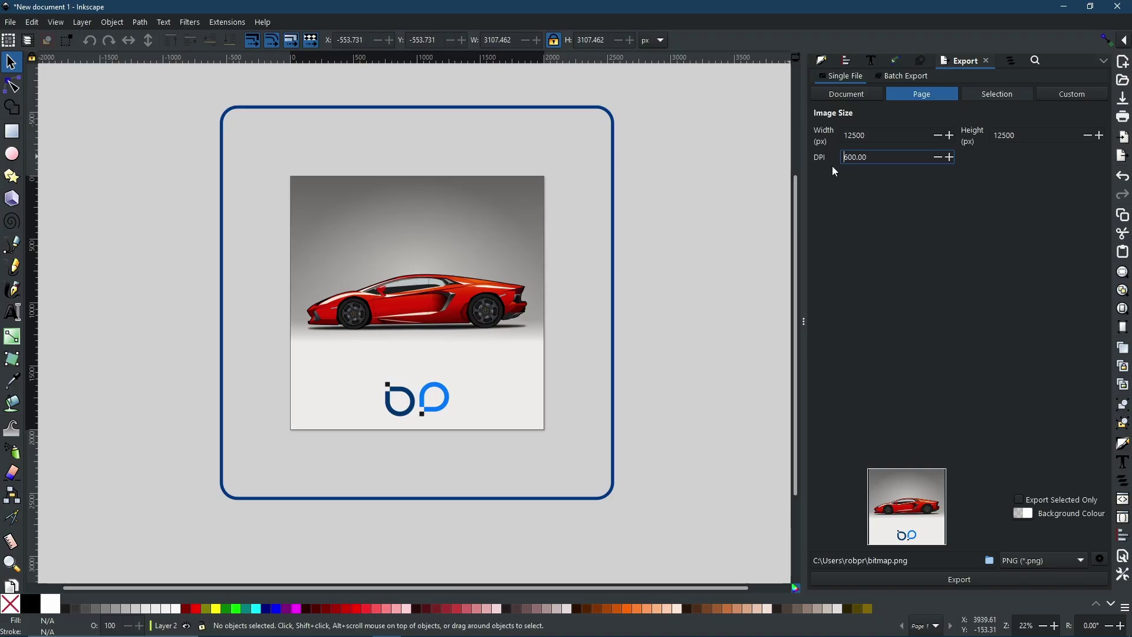
# - Change the page export DPI from 600 to 96, so bitmap.png exports at 2000 × 2000 px
pyautogui.moveTo(873, 158); pyautogui.dragTo(784, 157)
pyautogui.write('96')
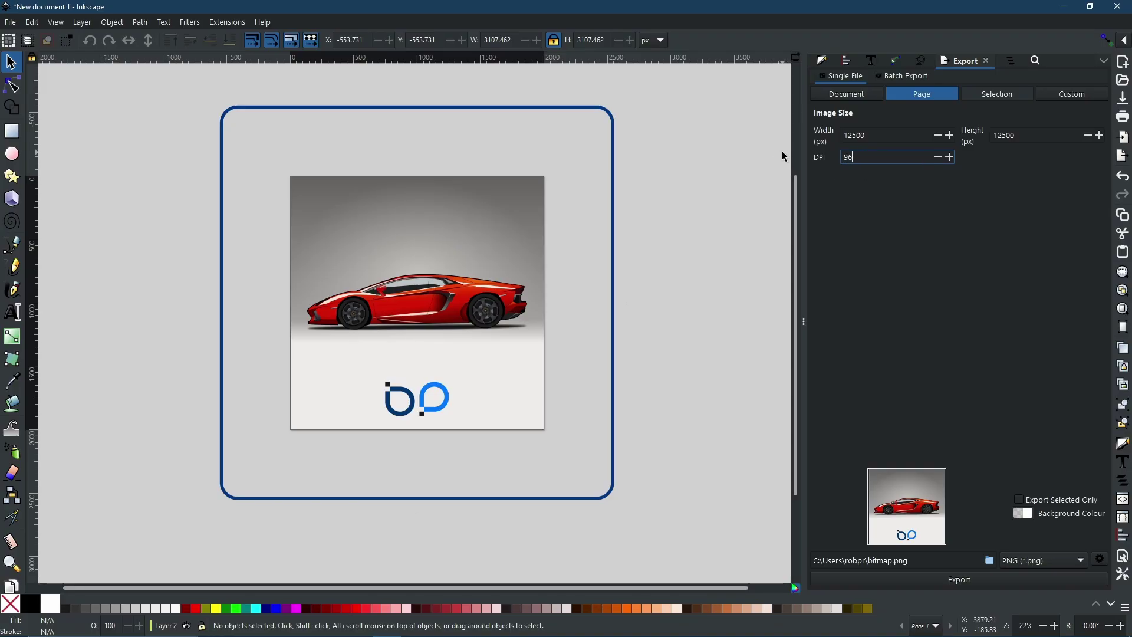
pyautogui.press('Return')
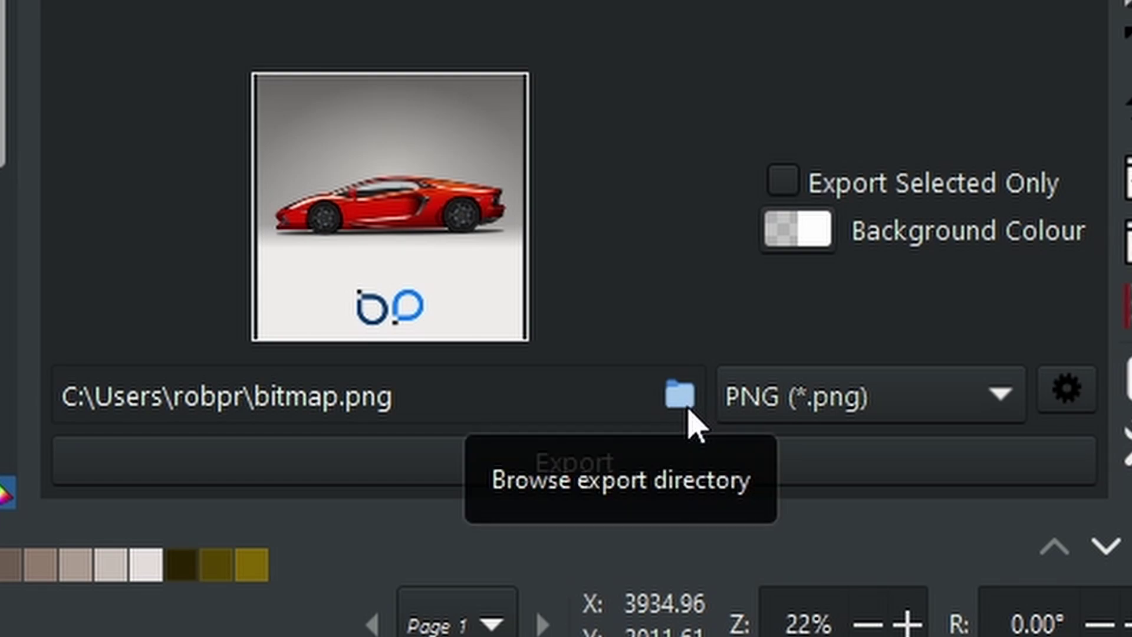
pyautogui.click(1009, 393)
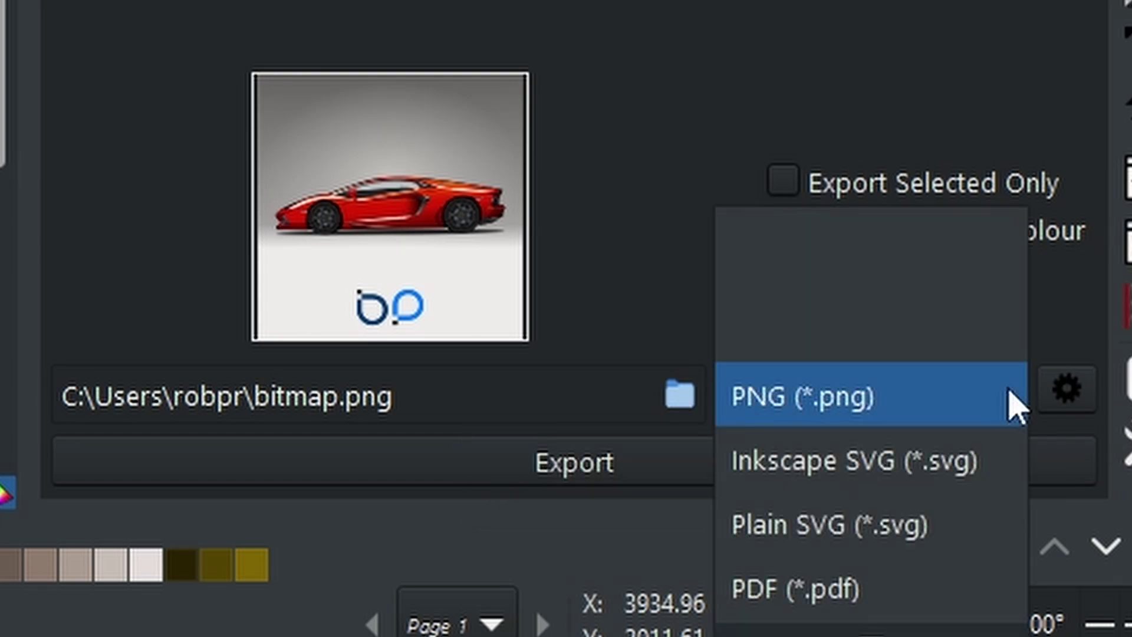
pyautogui.scroll(-3, 920, 460)
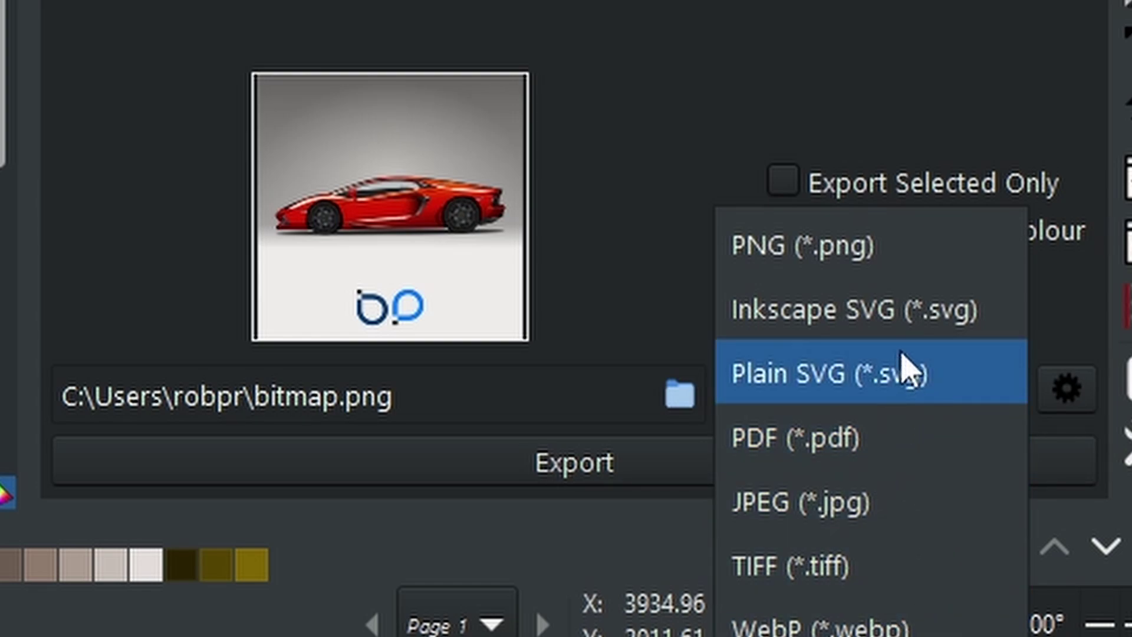
pyautogui.press('Escape')
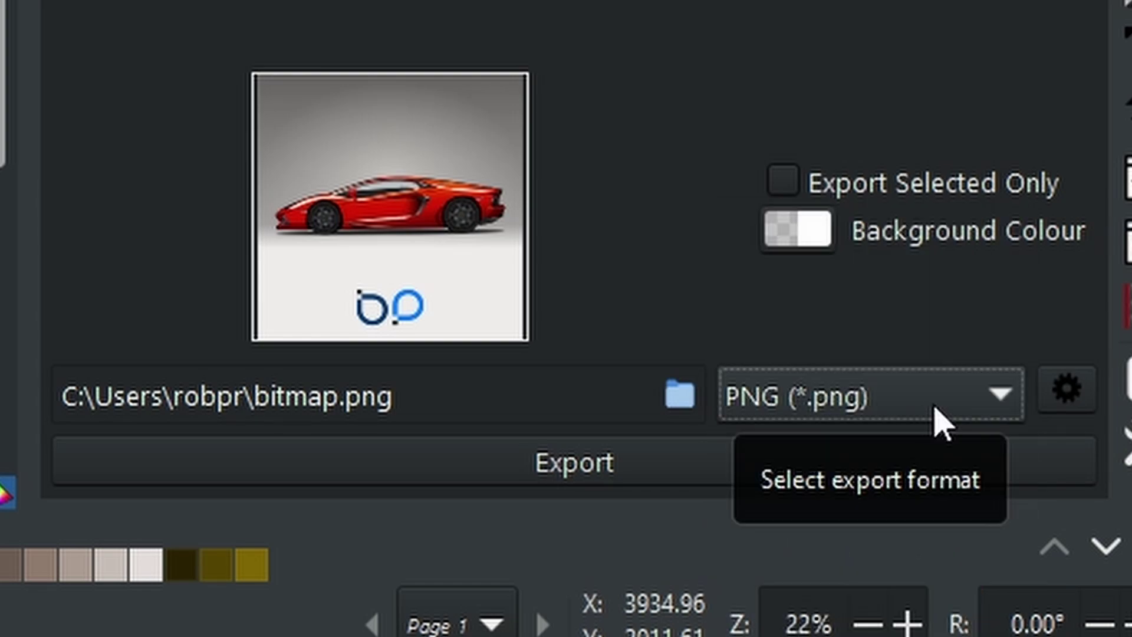
# - Open the PNG Export Format Options, where physical DPI (pHYs) reads 300.0
pyautogui.click(1077, 405)
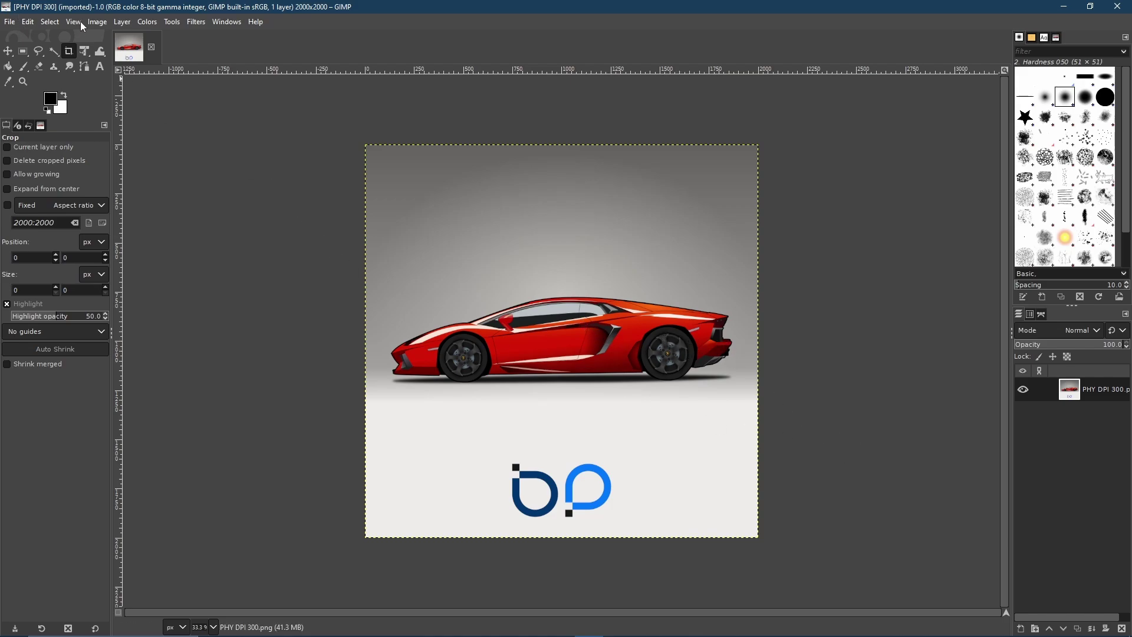
# - View Image Properties for PHY DPI 300.png and highlight its 11.811 pixels/mm resolution
pyautogui.click(85, 26)
pyautogui.click(138, 380)
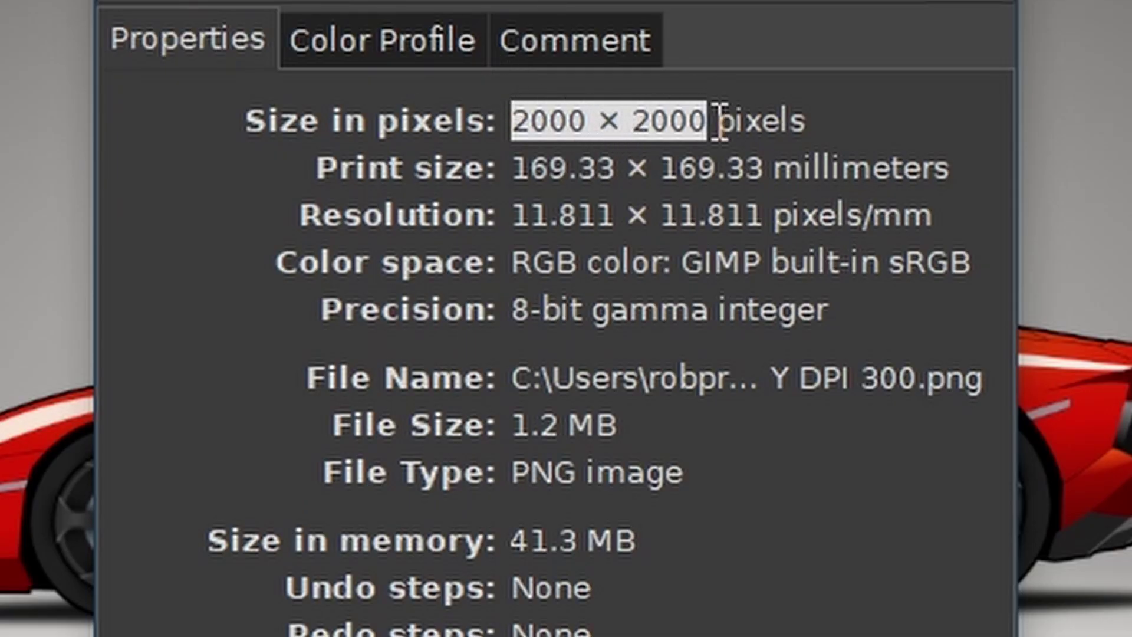
pyautogui.tripleClick(523, 215)
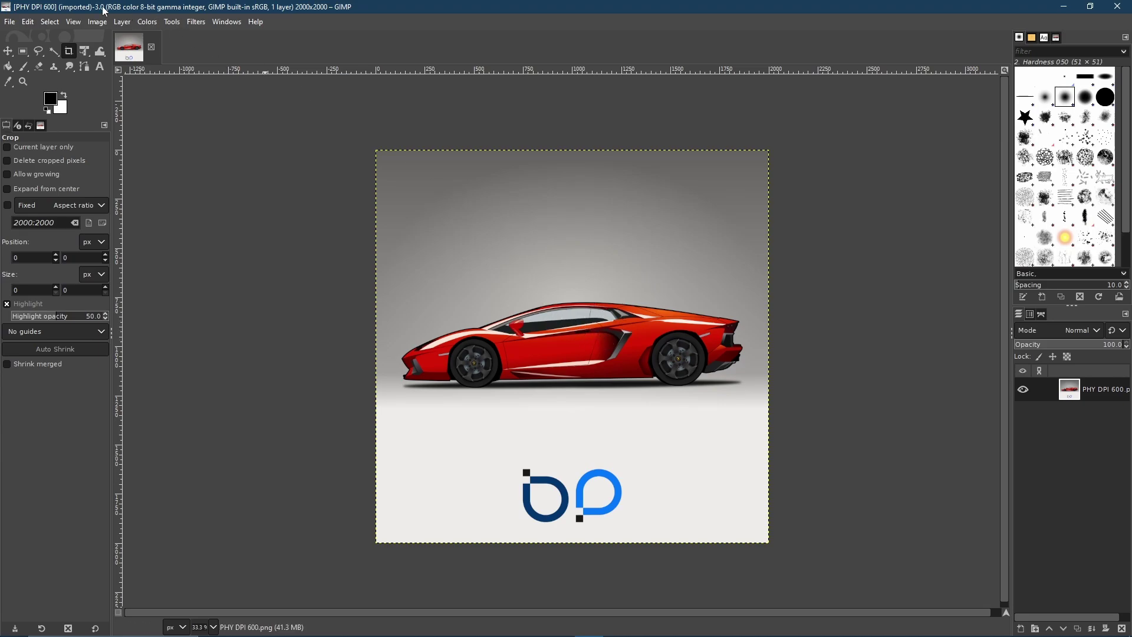
# - View PHY DPI 600.png properties, highlighting the 2000 × 2000 pixel size and 23.622 pixels/mm resolution
pyautogui.click(97, 23)
pyautogui.click(154, 375)
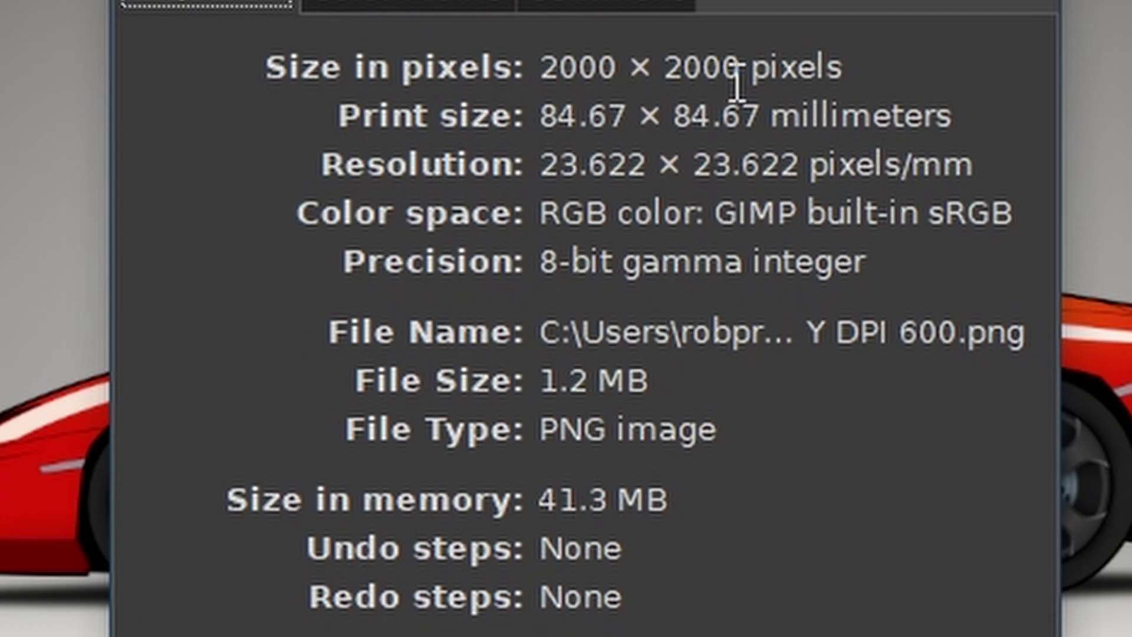
pyautogui.moveTo(741, 69); pyautogui.dragTo(536, 68)
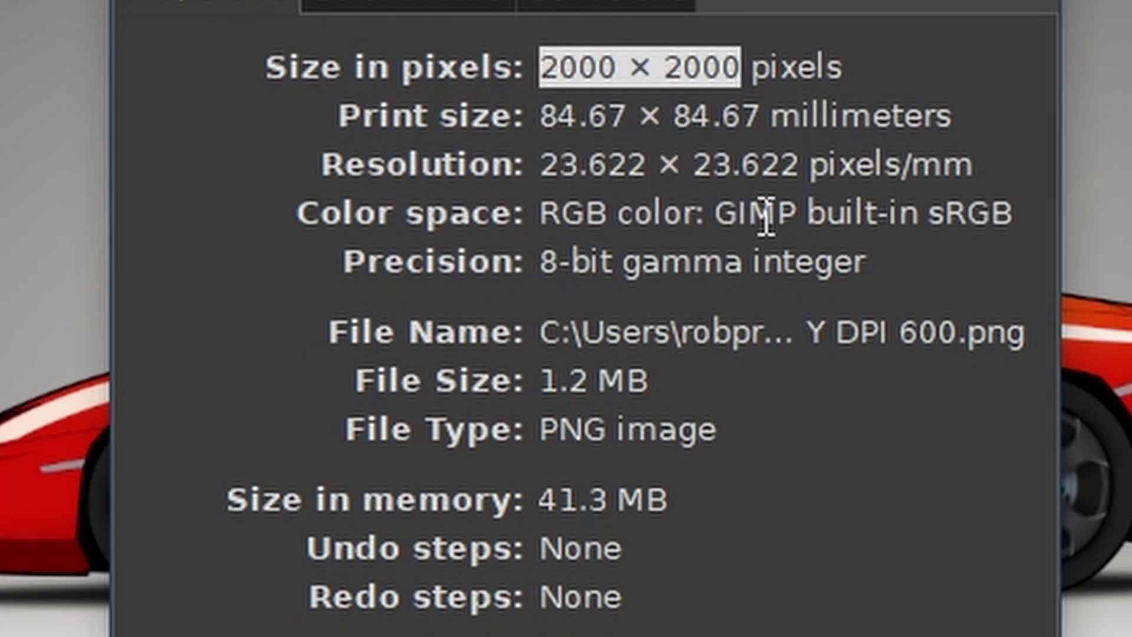
pyautogui.moveTo(803, 165); pyautogui.dragTo(549, 140)
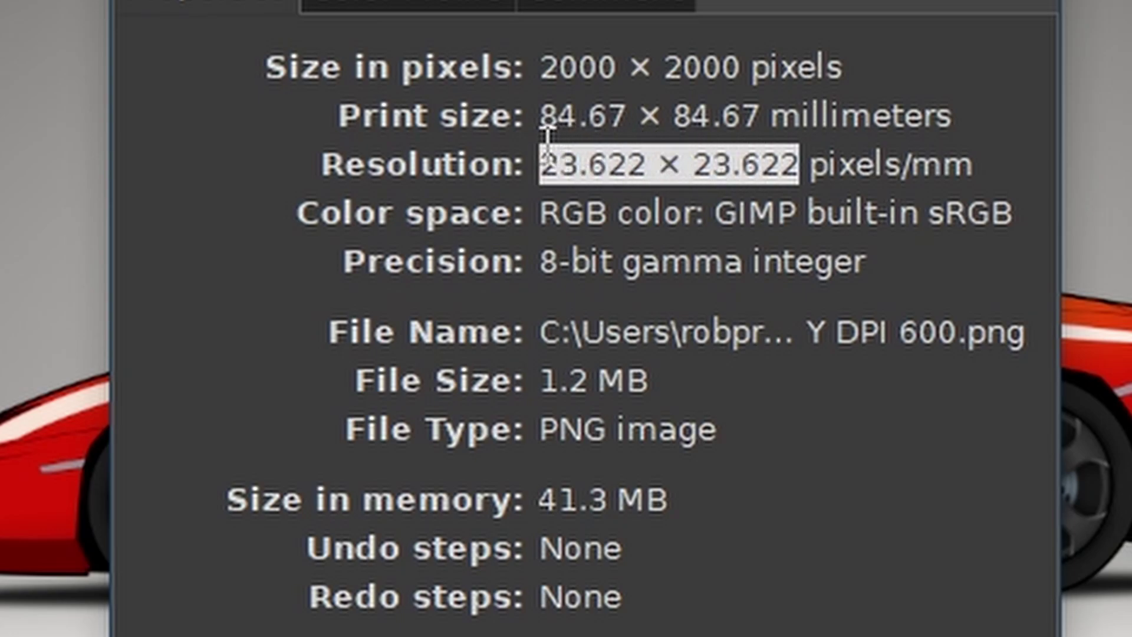